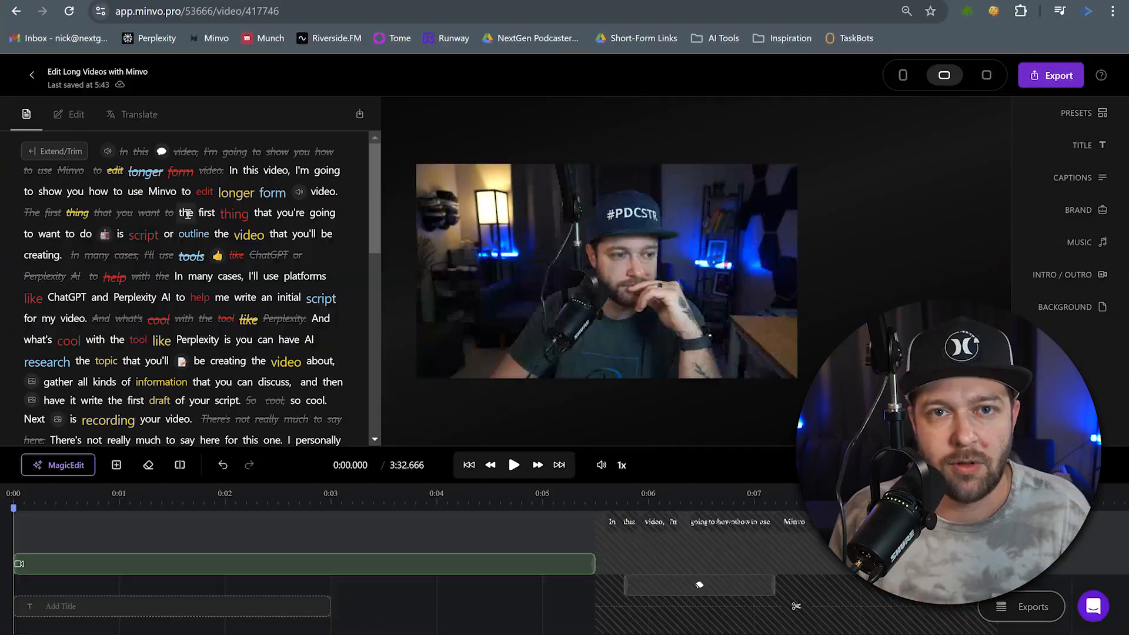
# Delete the first cut section from the start of the timeline.
pyautogui.scroll(-4, 177, 259)
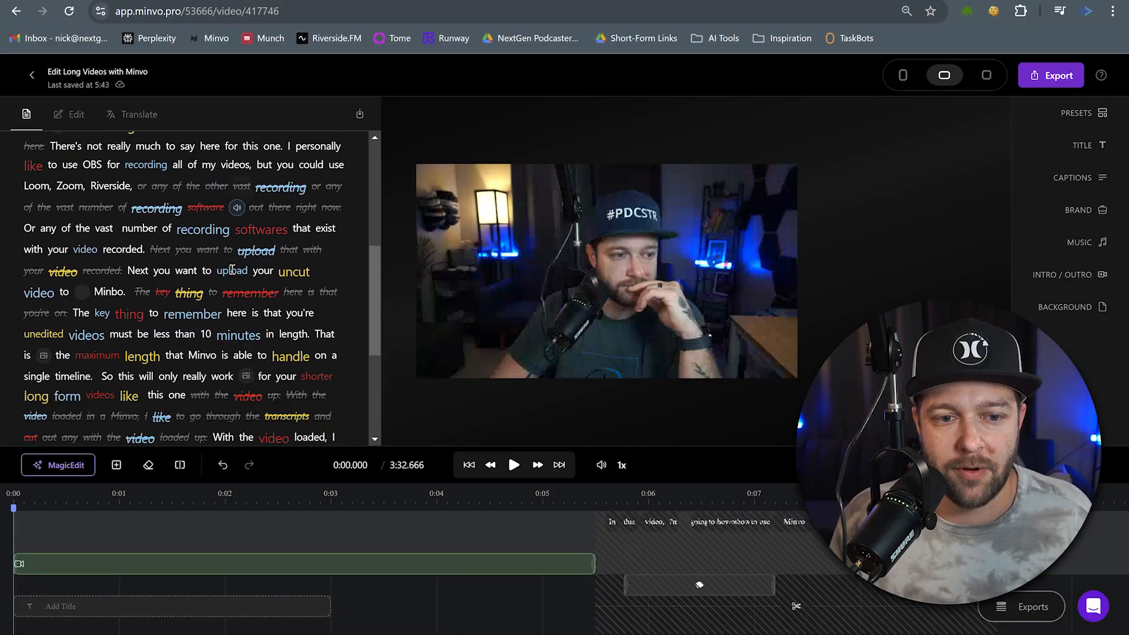
pyautogui.scroll(-2, 201, 361)
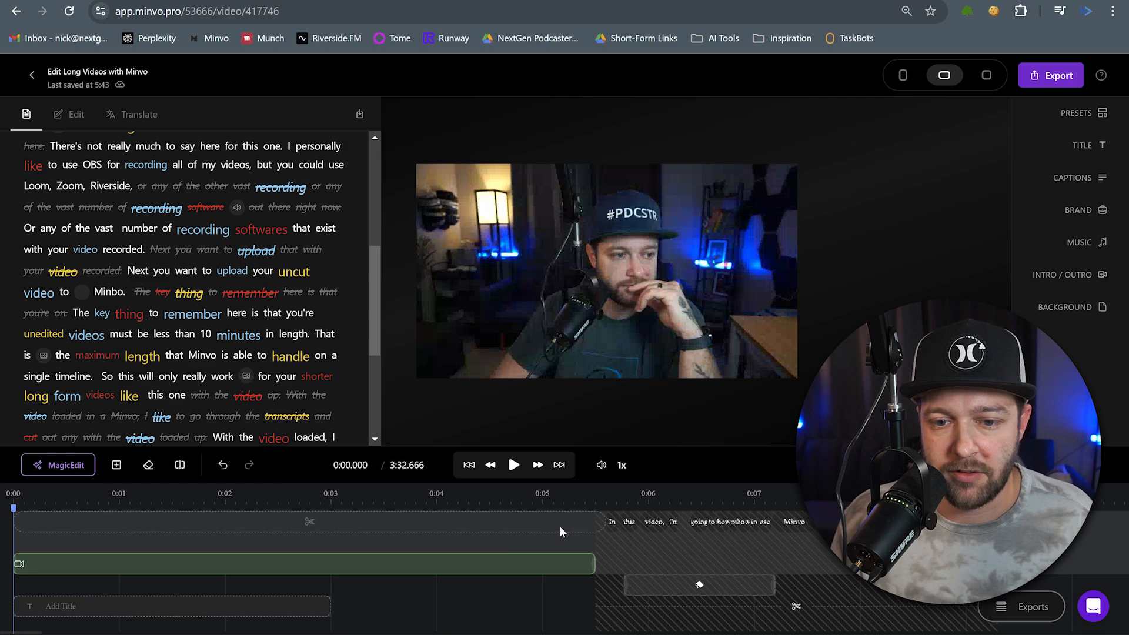
pyautogui.click(307, 524)
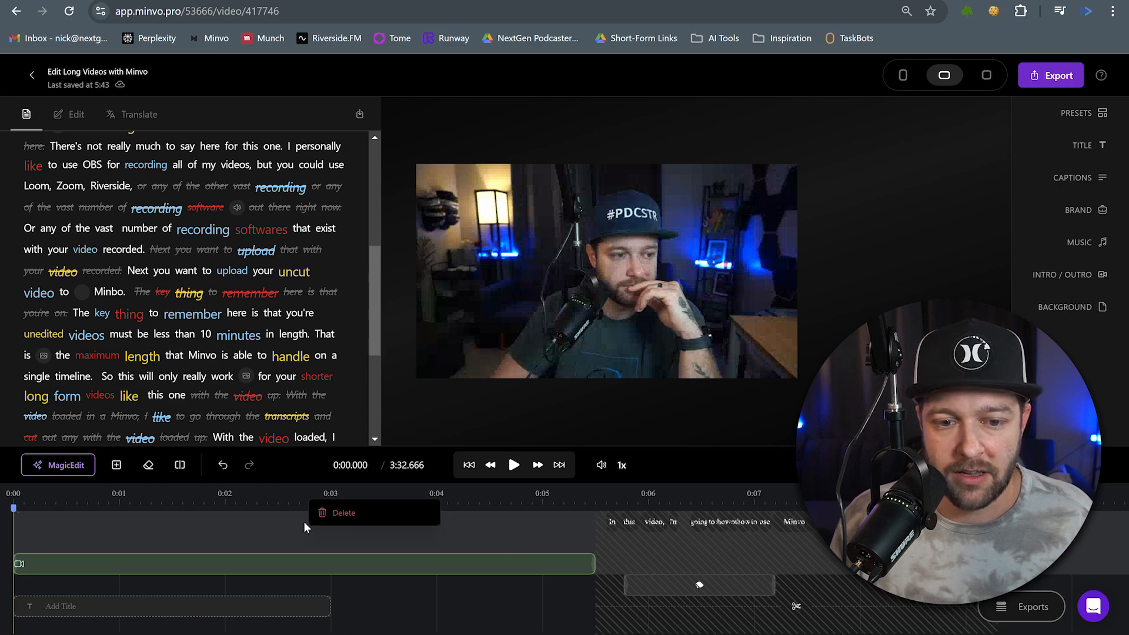
pyautogui.click(327, 518)
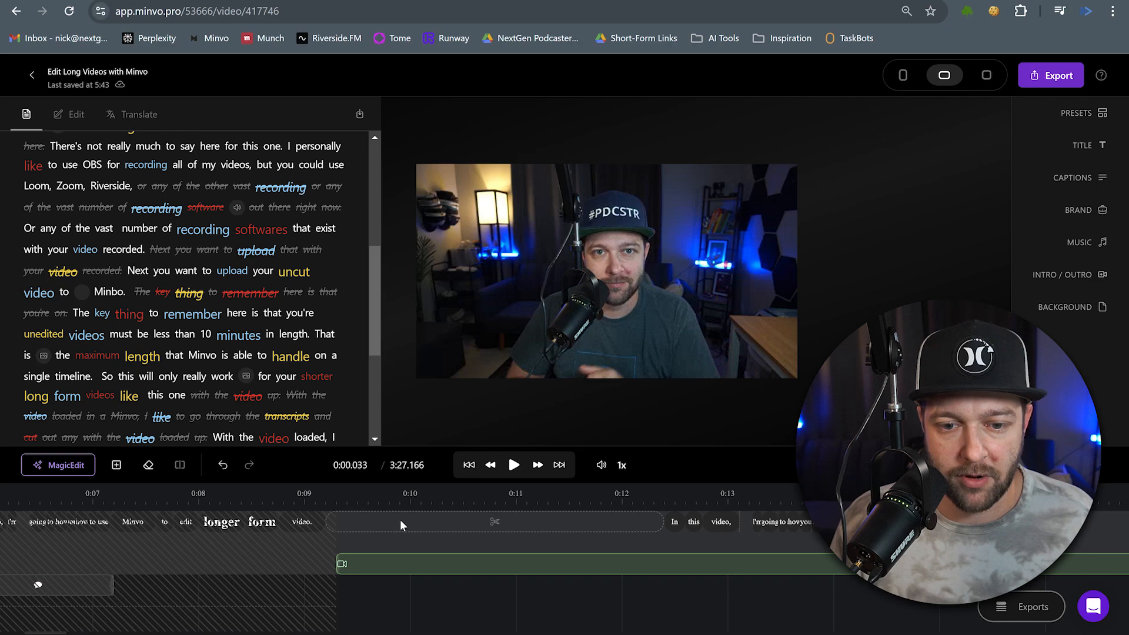
# Delete the next cut section in the timeline.
pyautogui.hscroll(-6, 400, 525)
pyautogui.hscroll(7, 398, 520)
pyautogui.hscroll(-3, 396, 521)
pyautogui.hscroll(3, 397, 521)
pyautogui.click(443, 523)
pyautogui.click(451, 532)
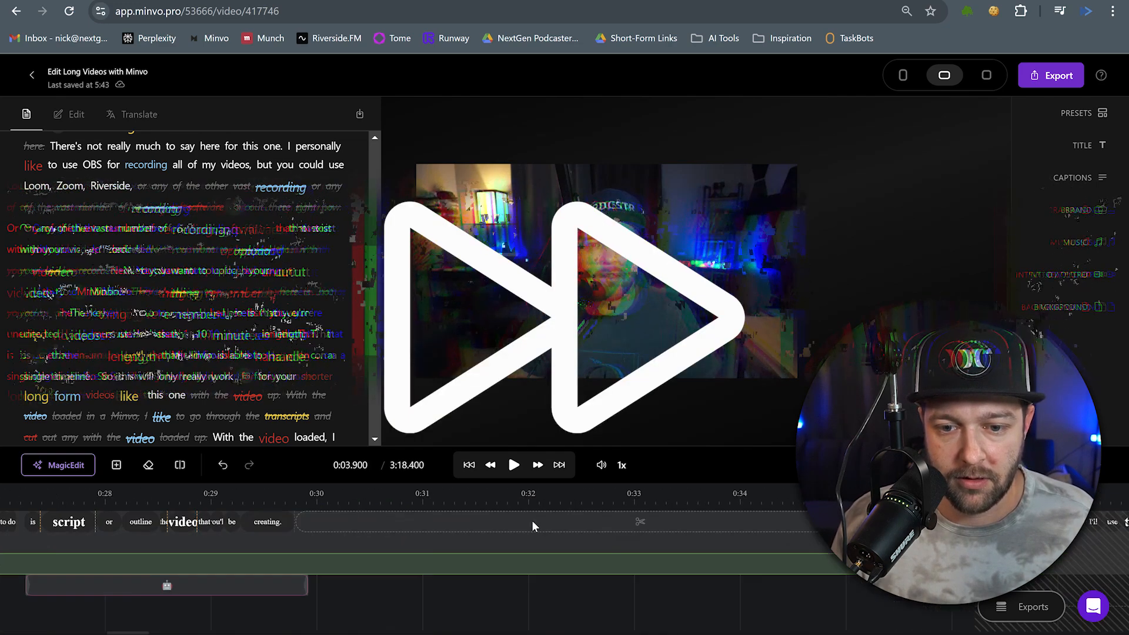
# Remove the remaining cut sections from the timeline.
pyautogui.hscroll(10, 532, 525)
pyautogui.click(586, 525)
pyautogui.click(648, 523)
pyautogui.hscroll(10, 648, 523)
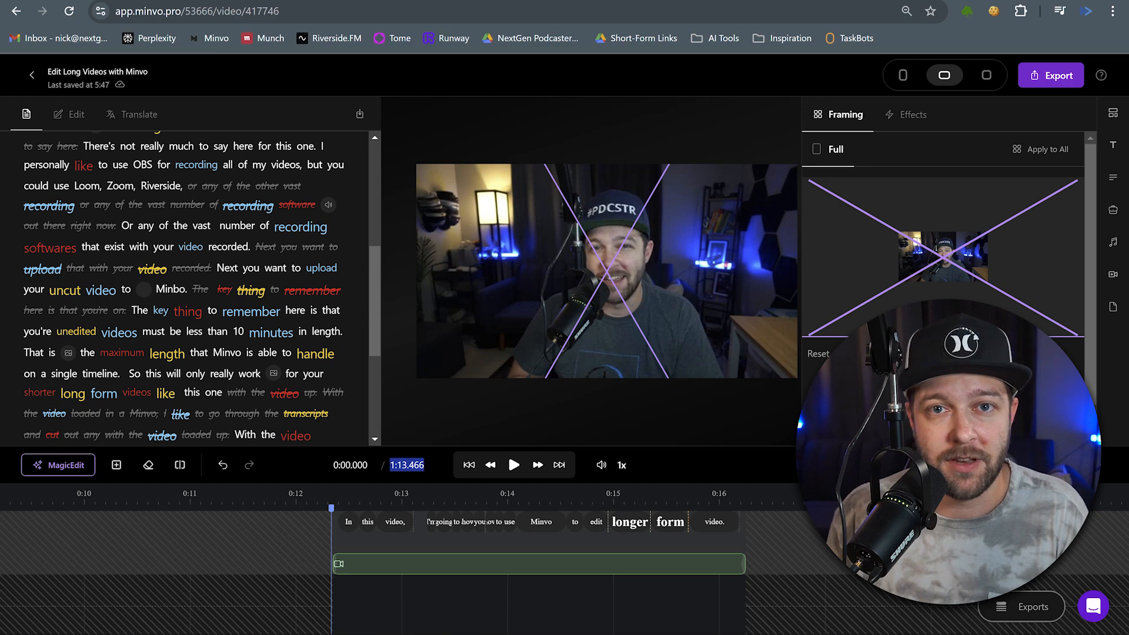
# Scroll along the timeline to review the remaining clips, sounds and stickers.
pyautogui.hscroll(2, 397, 535)
pyautogui.scroll(-2, 419, 538)
pyautogui.scroll(1, 419, 535)
pyautogui.scroll(-1, 420, 536)
pyautogui.hscroll(15, 488, 555)
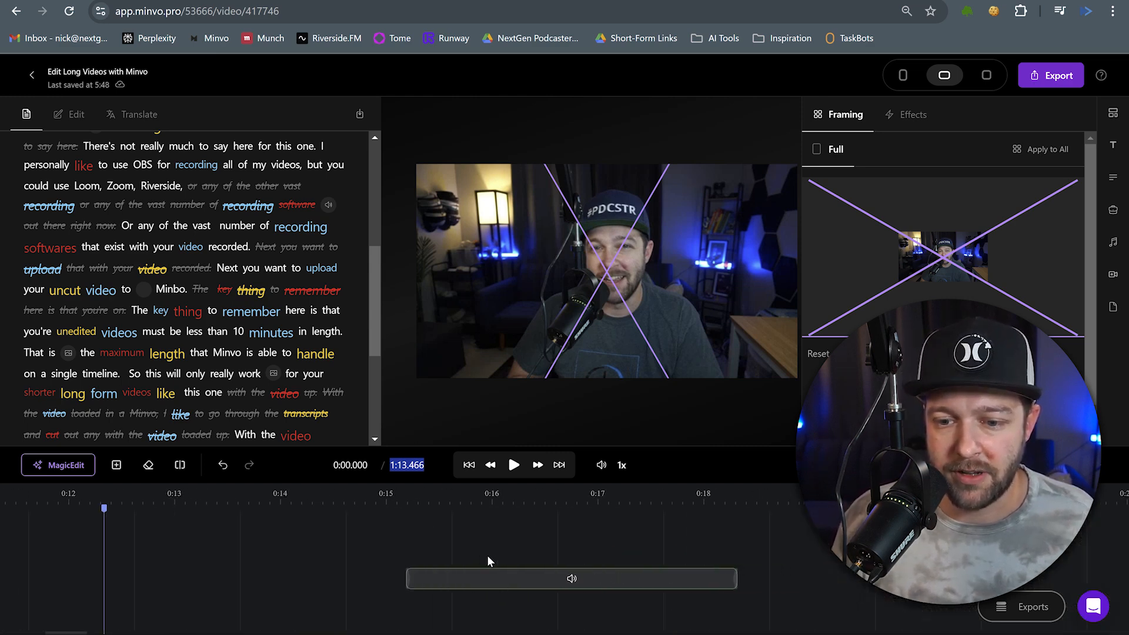
pyautogui.hscroll(20, 487, 554)
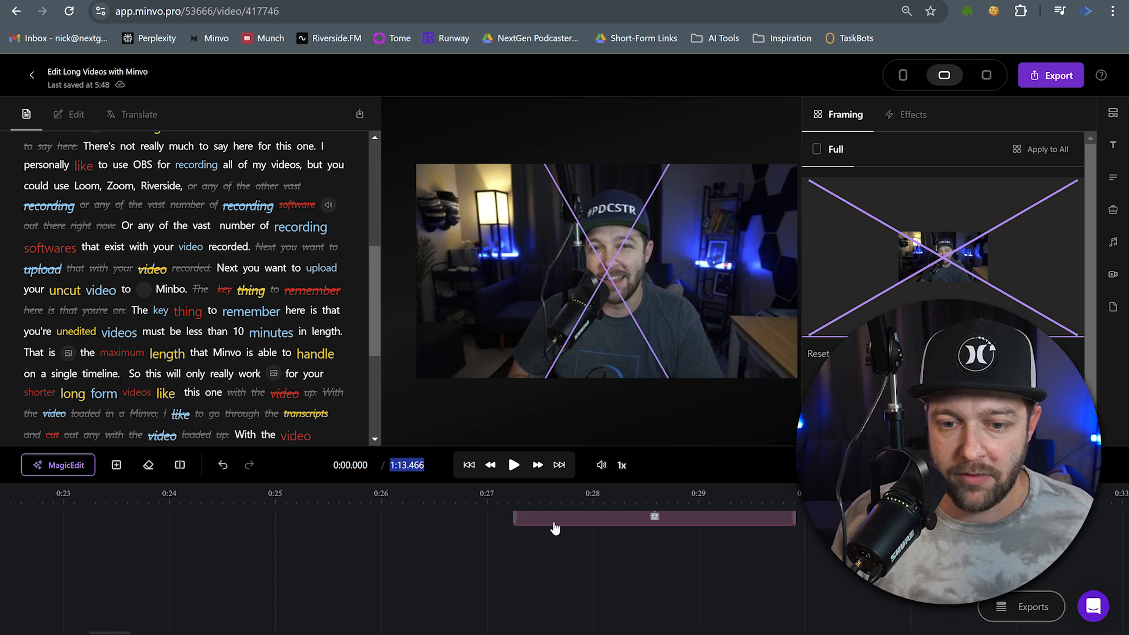
pyautogui.hscroll(20, 518, 537)
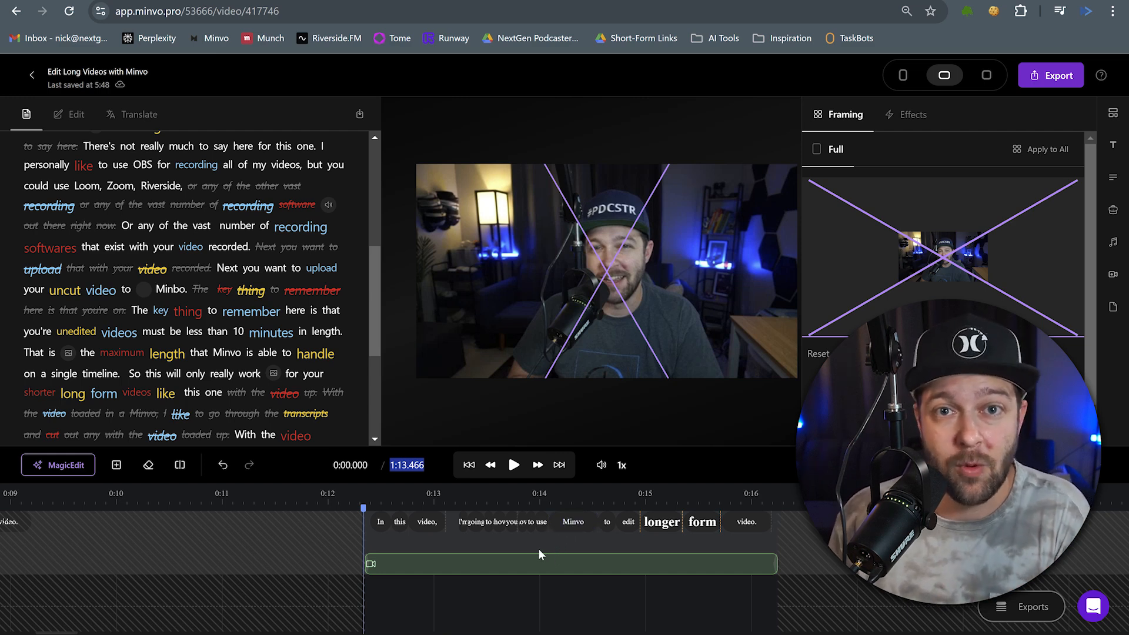
# Apply the Pop In animation effect to the clip beginning with 'In this video'.
pyautogui.click(519, 467)
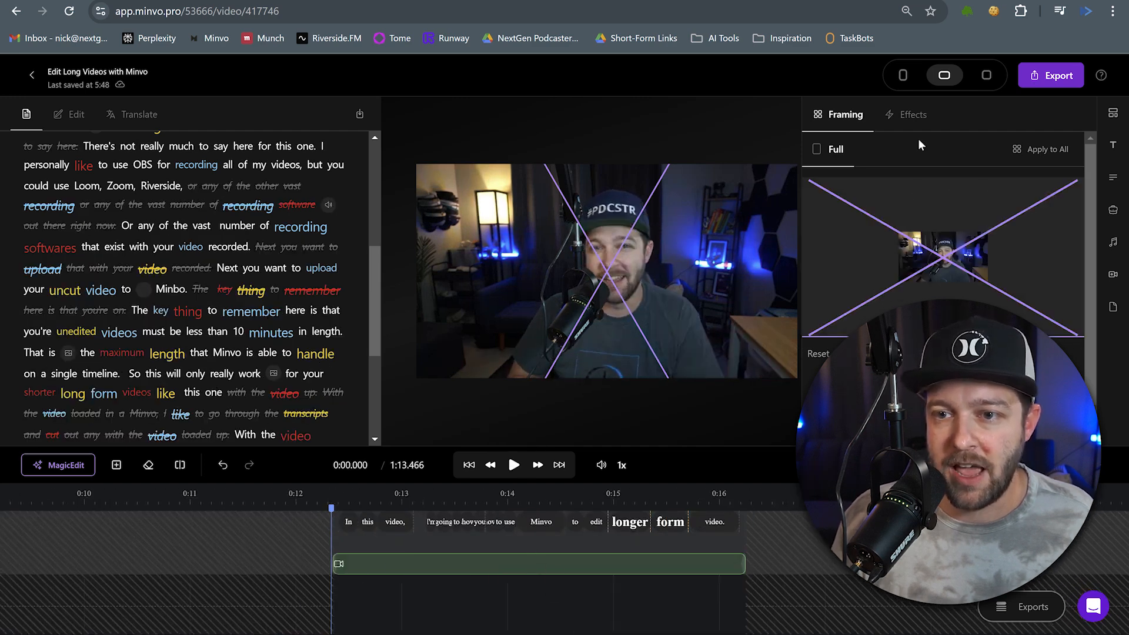
pyautogui.click(904, 120)
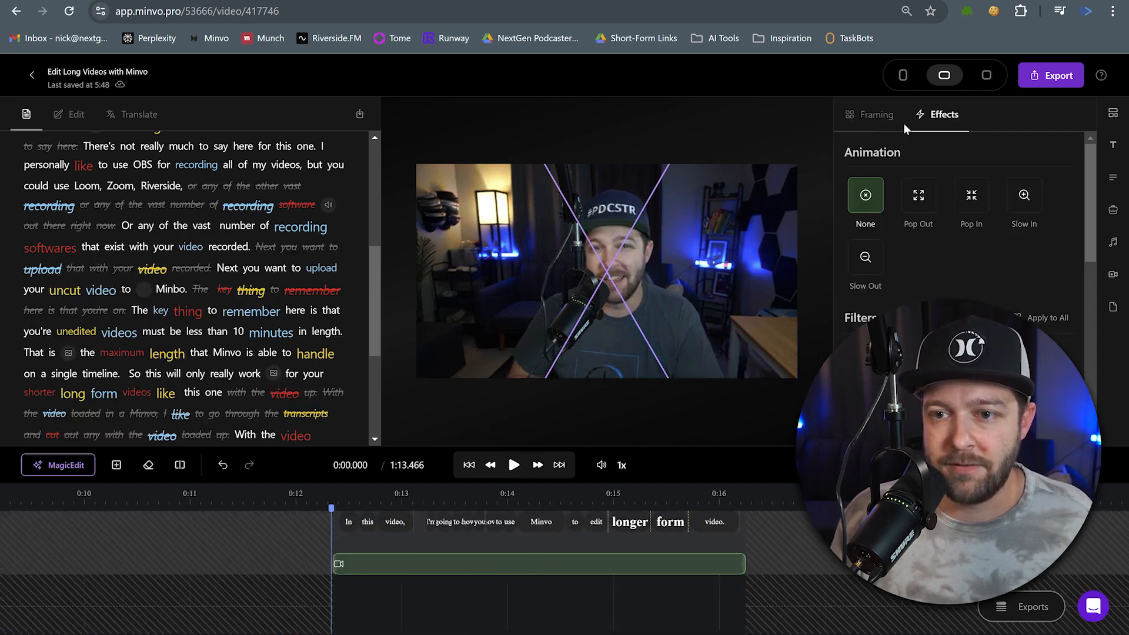
pyautogui.click(962, 201)
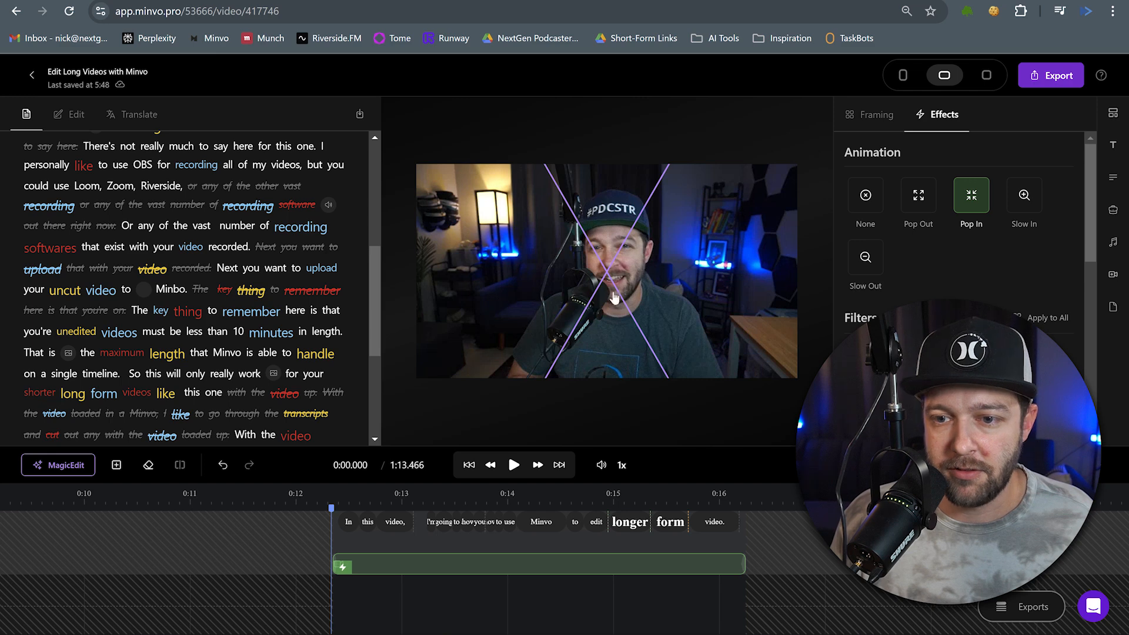
# Insert the Pop 3 sound effect at the start of the animated clip.
pyautogui.hscroll(-1, 429, 577)
pyautogui.scroll(-3, 442, 562)
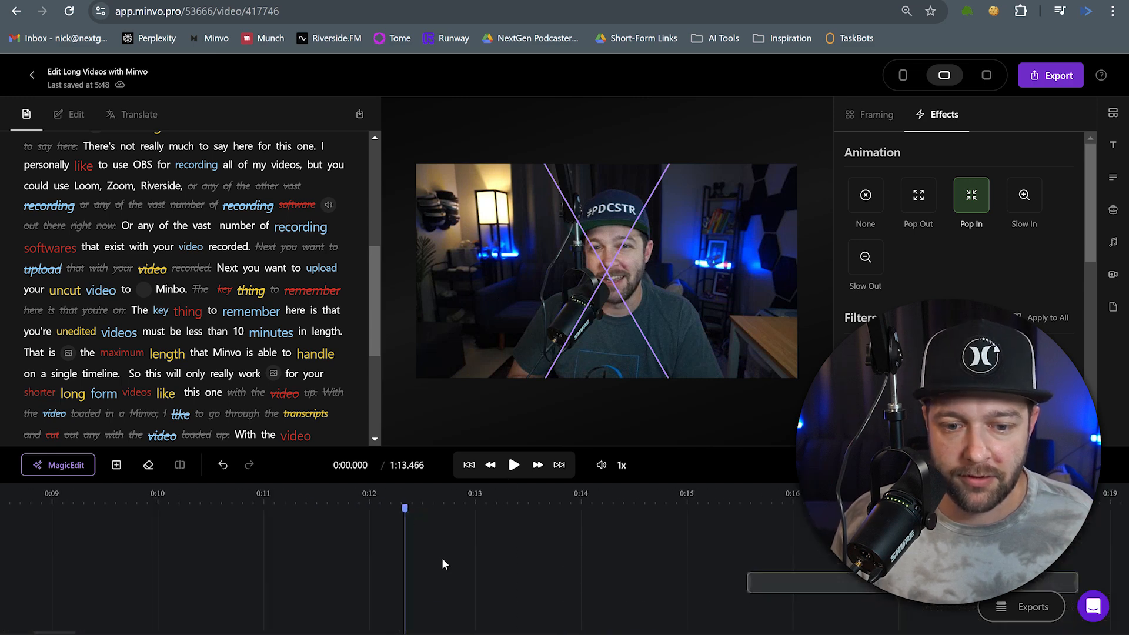
pyautogui.scroll(3, 441, 559)
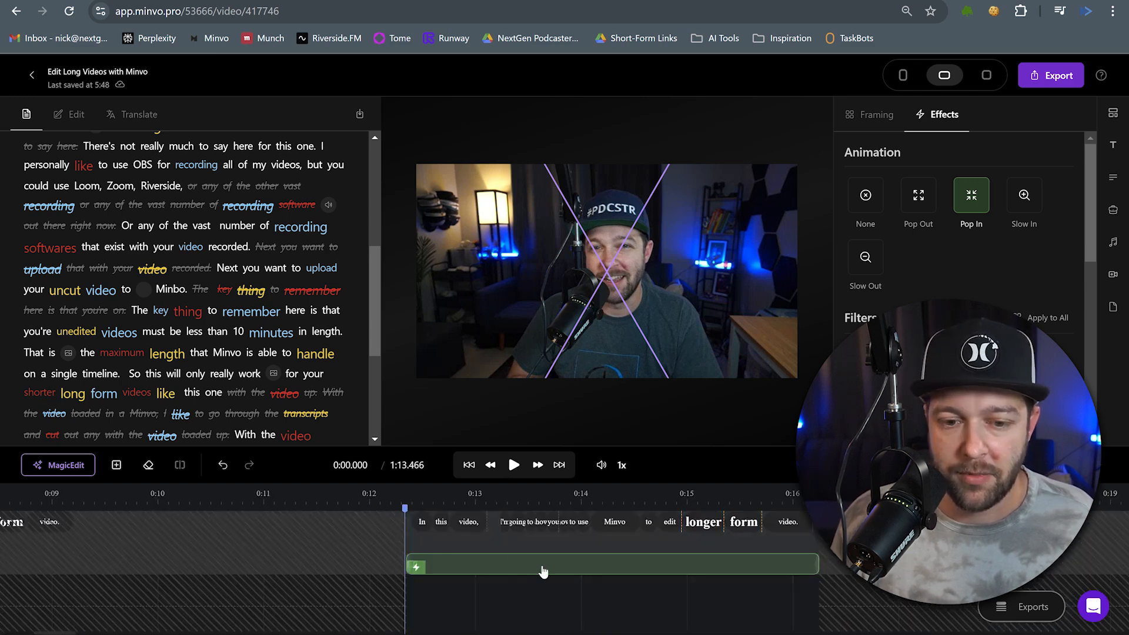
pyautogui.rightClick(414, 612)
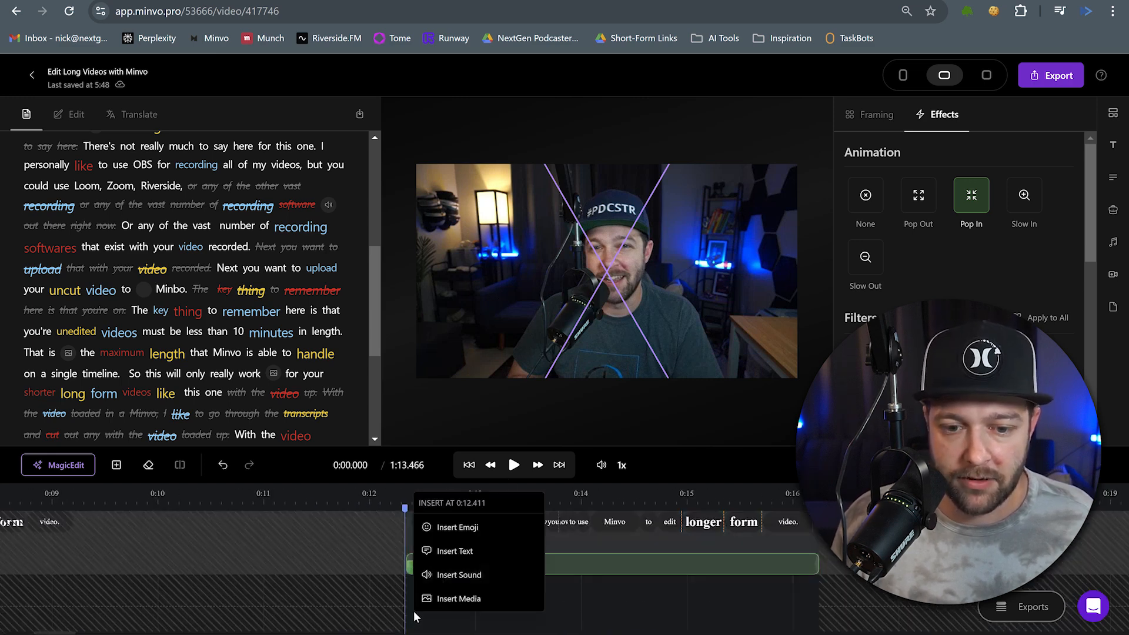
pyautogui.click(445, 575)
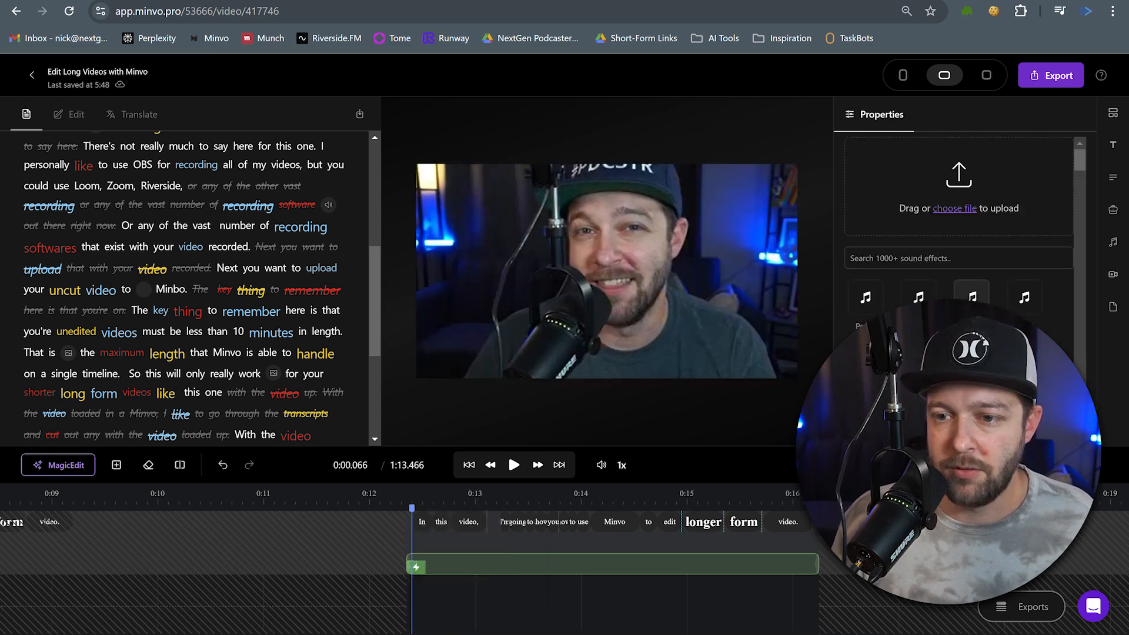
pyautogui.click(972, 297)
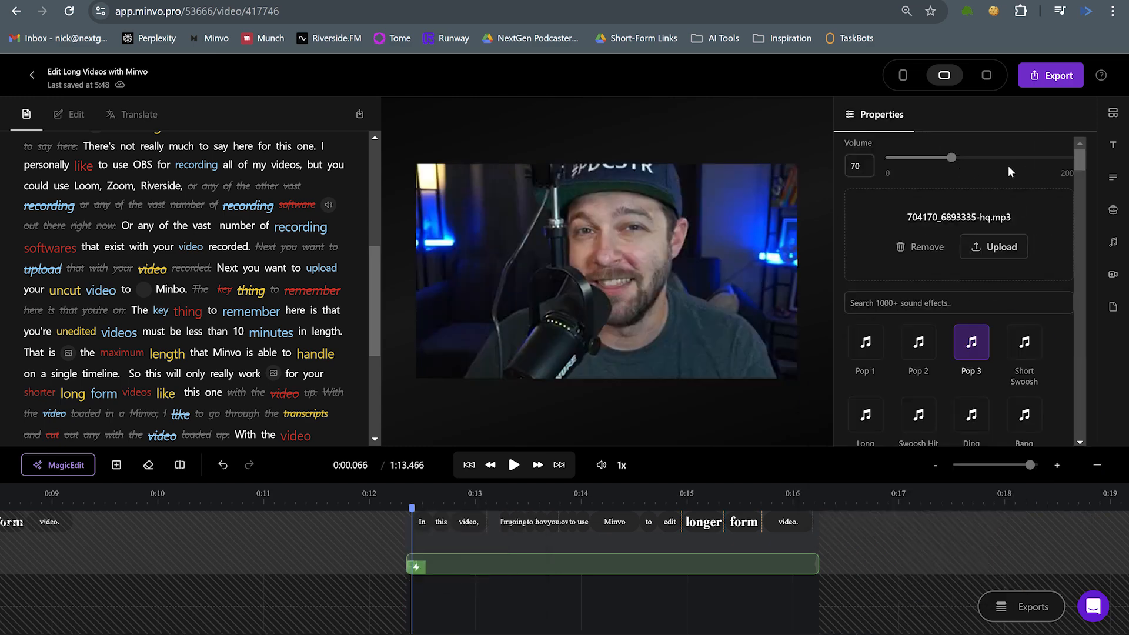
# Set the sound effect's volume to 150.
pyautogui.moveTo(851, 166); pyautogui.dragTo(1126, 183)
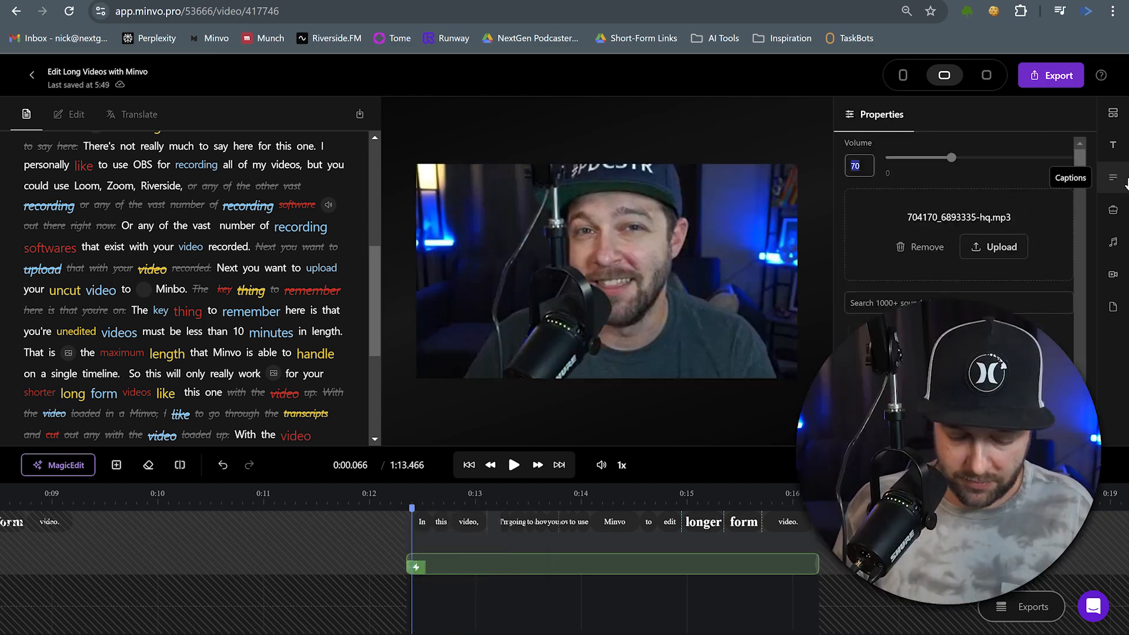
pyautogui.write('15')
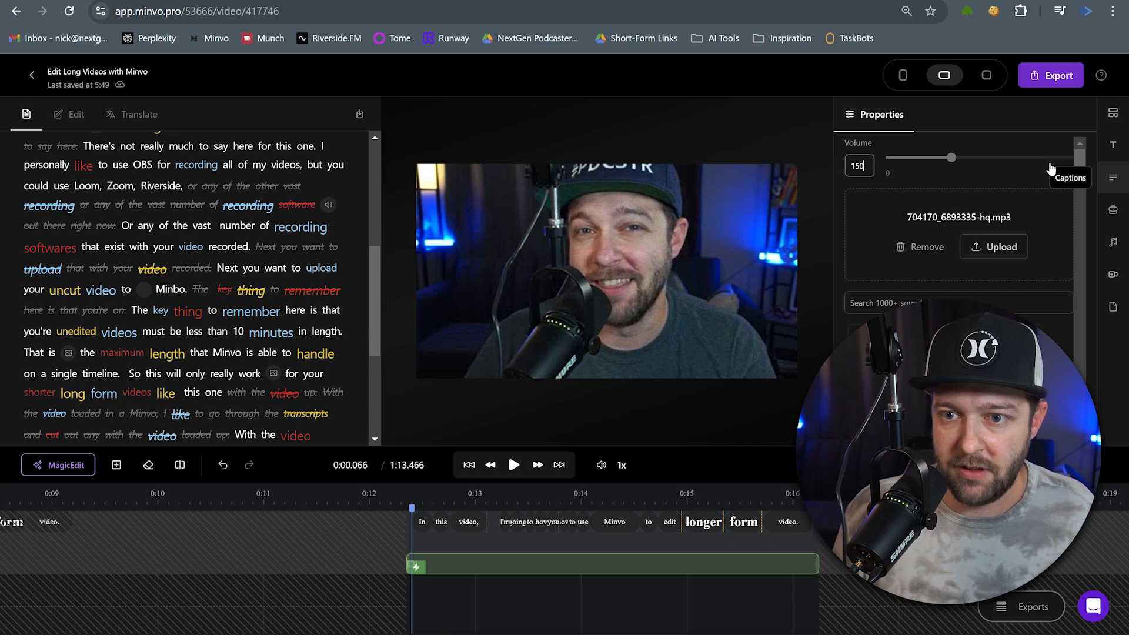
pyautogui.write('0')
# Move the robot emoji sticker higher in the frame, up over the speaker's chin.
pyautogui.click(514, 465)
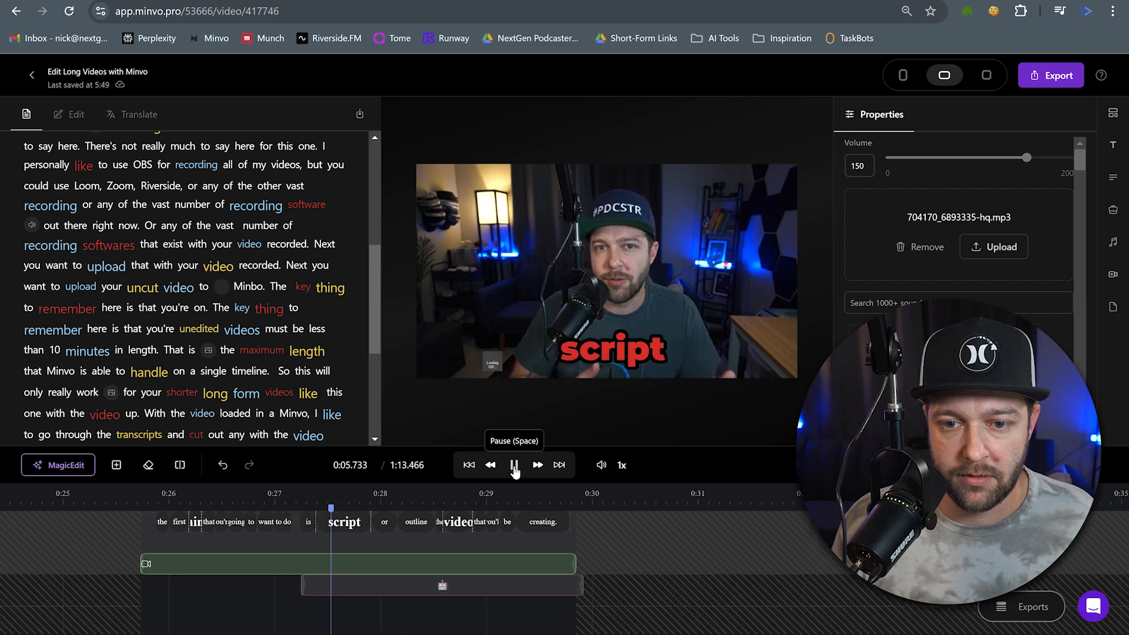
pyautogui.click(514, 467)
pyautogui.click(282, 586)
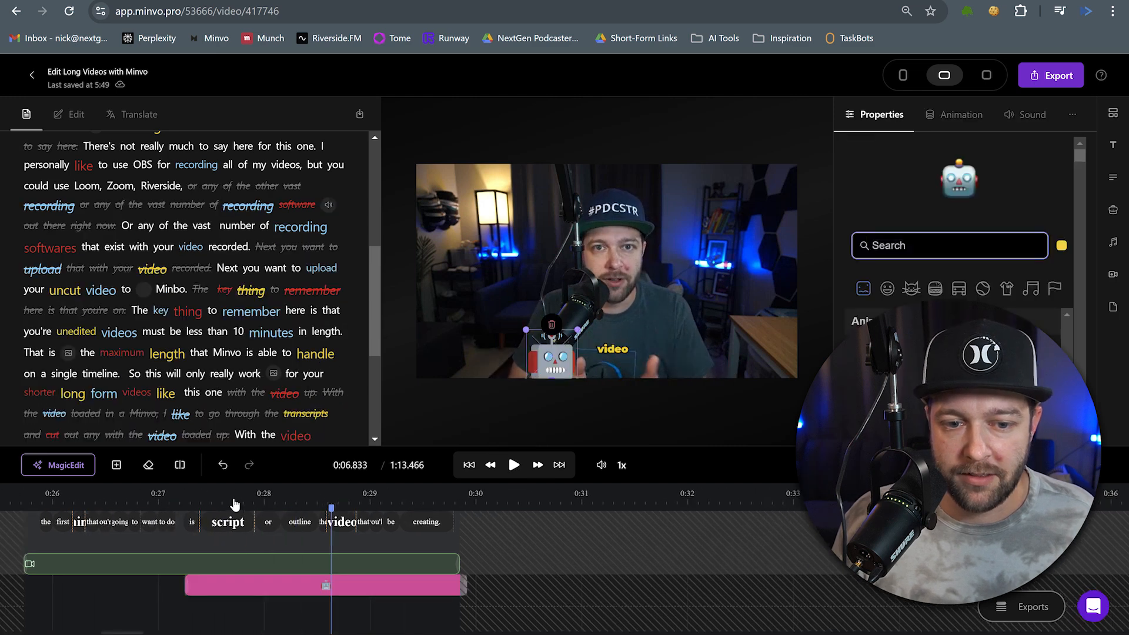
pyautogui.click(222, 503)
pyautogui.click(363, 503)
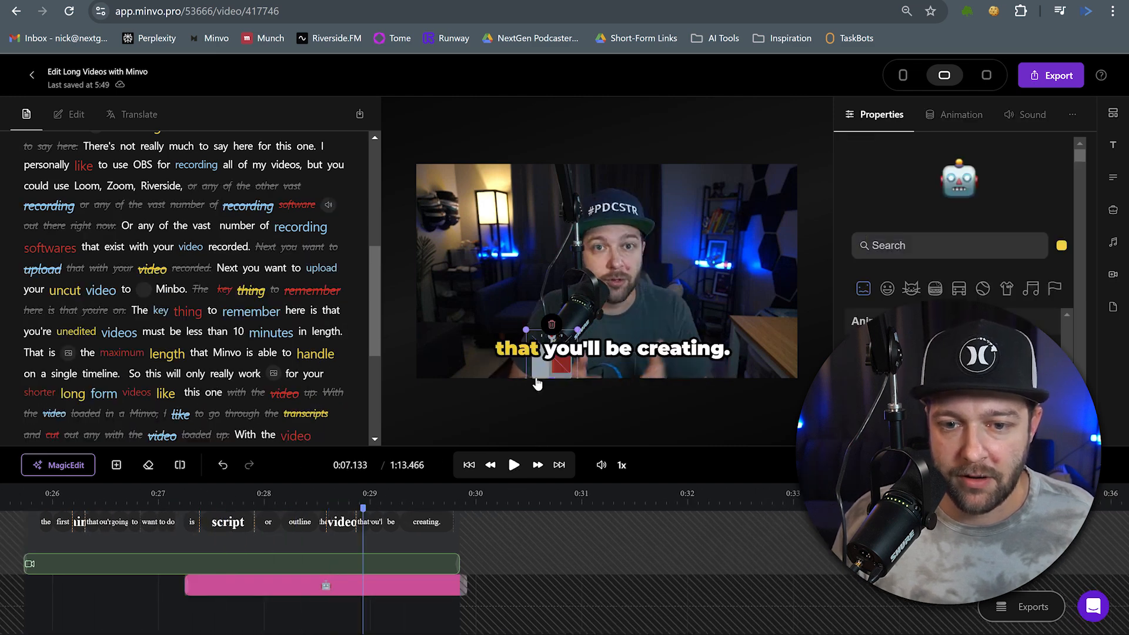
pyautogui.moveTo(542, 372); pyautogui.dragTo(586, 275)
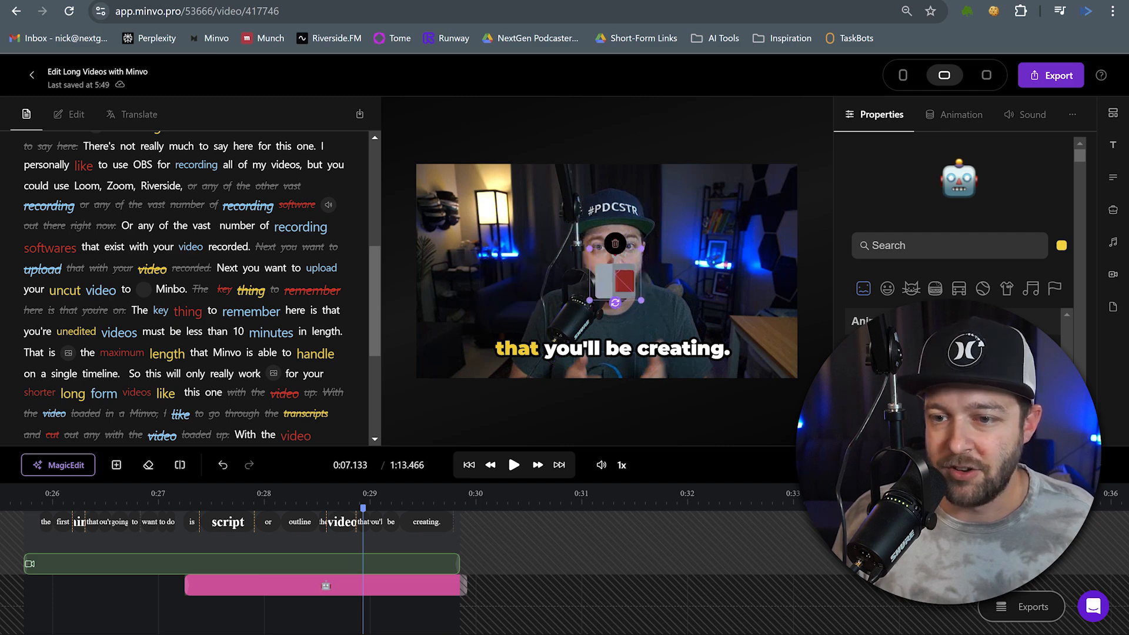
# Review the emoji sticker's animation options and preview playback from earlier in the timeline.
pyautogui.click(961, 116)
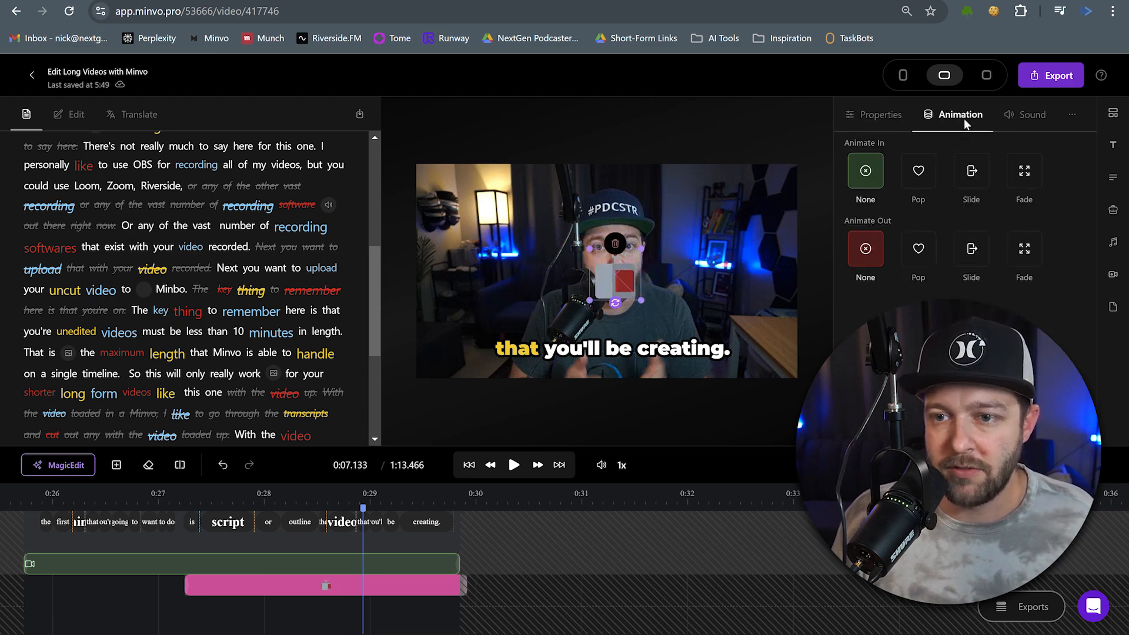
pyautogui.click(1071, 117)
pyautogui.click(875, 114)
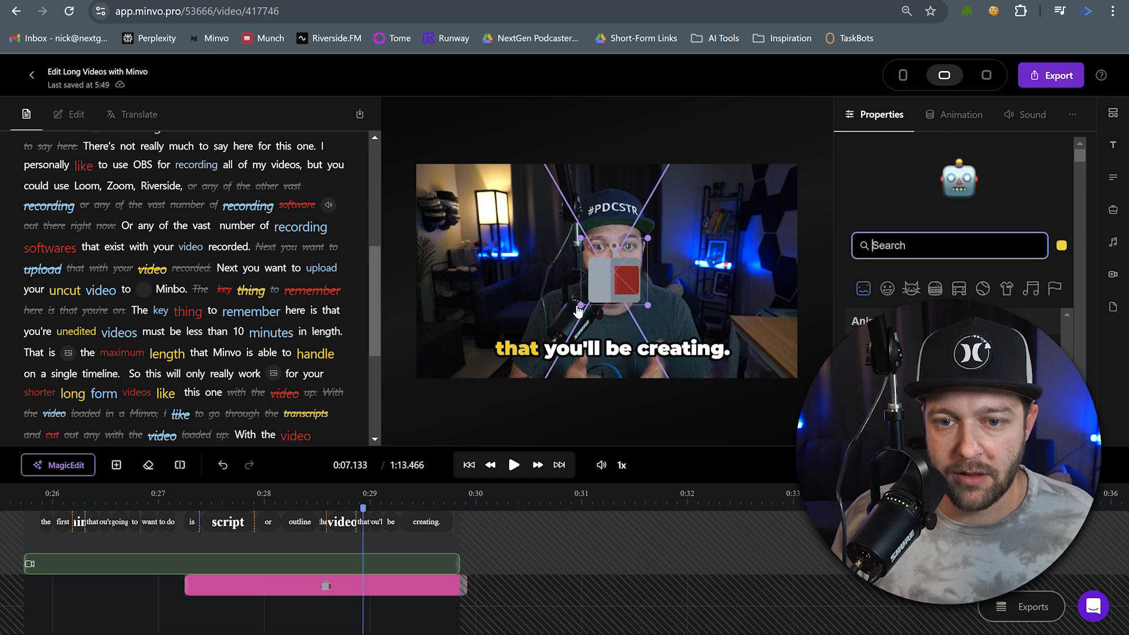
pyautogui.click(81, 494)
pyautogui.click(513, 465)
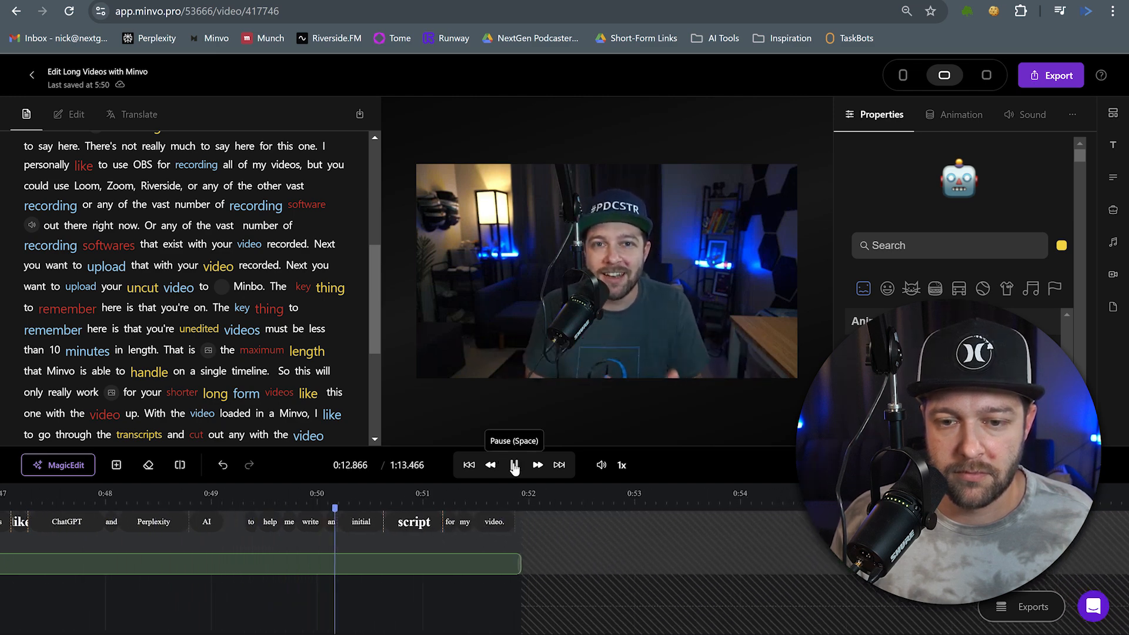
pyautogui.click(514, 465)
# Insert a stock media clip found by searching 'AI chatbot' at the 'I'll use platforms' point of the timeline.
pyautogui.click(305, 577)
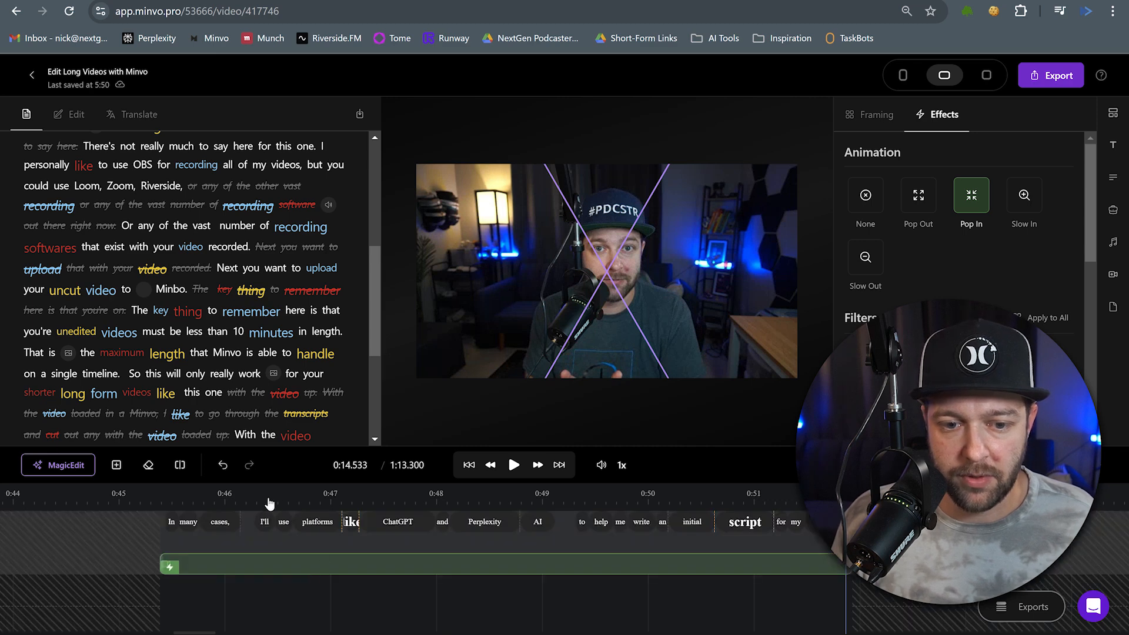
pyautogui.click(247, 507)
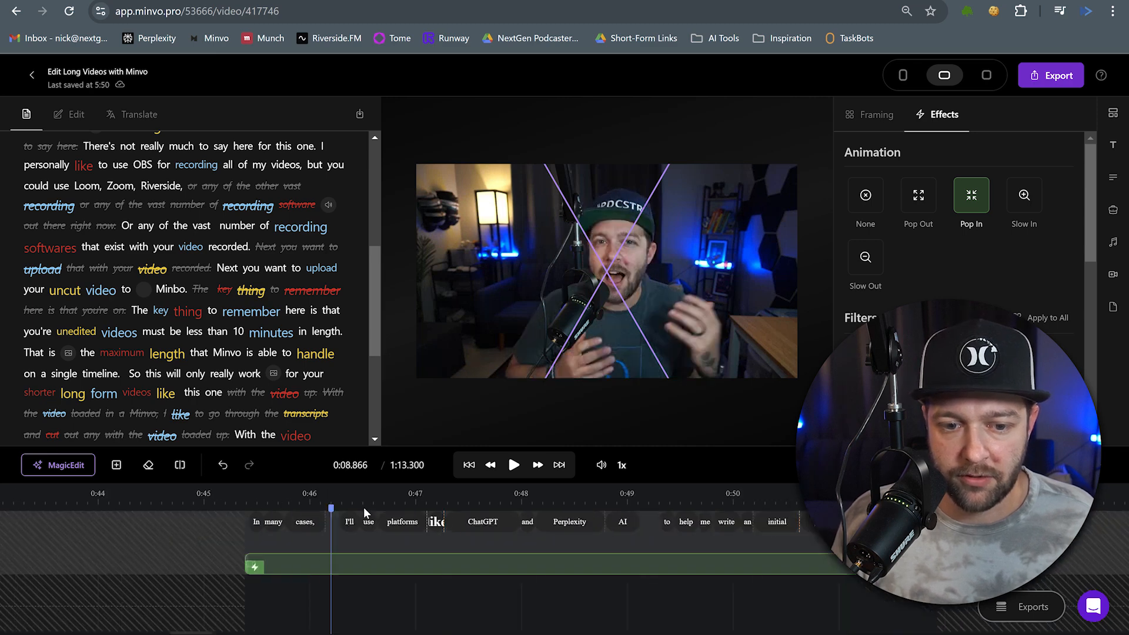
pyautogui.click(513, 465)
pyautogui.click(513, 465)
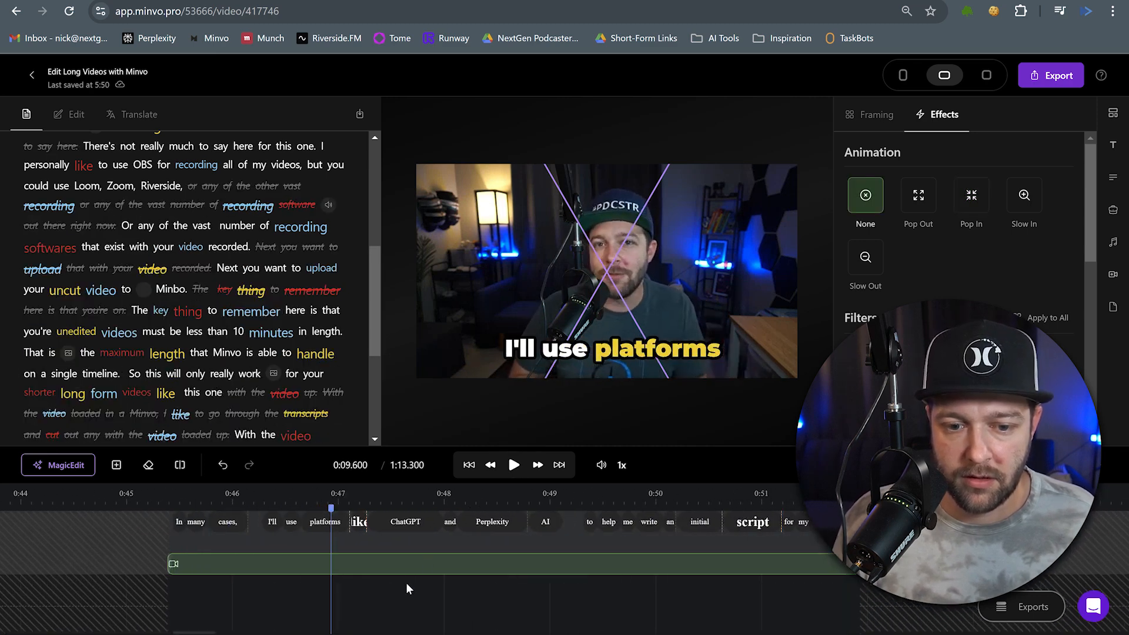
pyautogui.rightClick(368, 605)
pyautogui.click(405, 590)
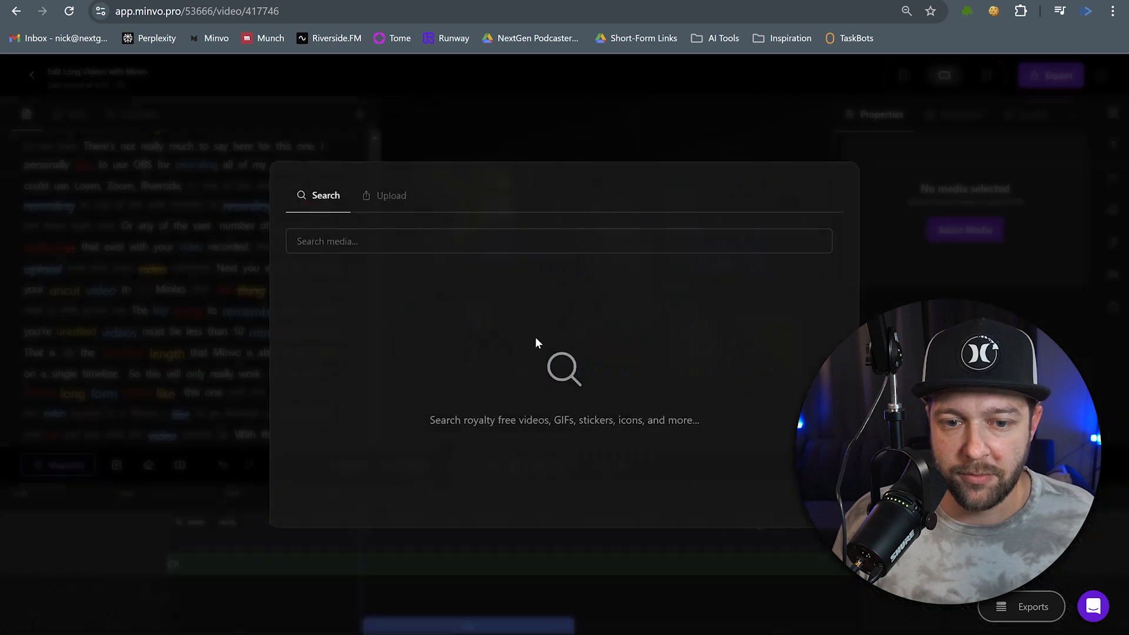
pyautogui.click(425, 241)
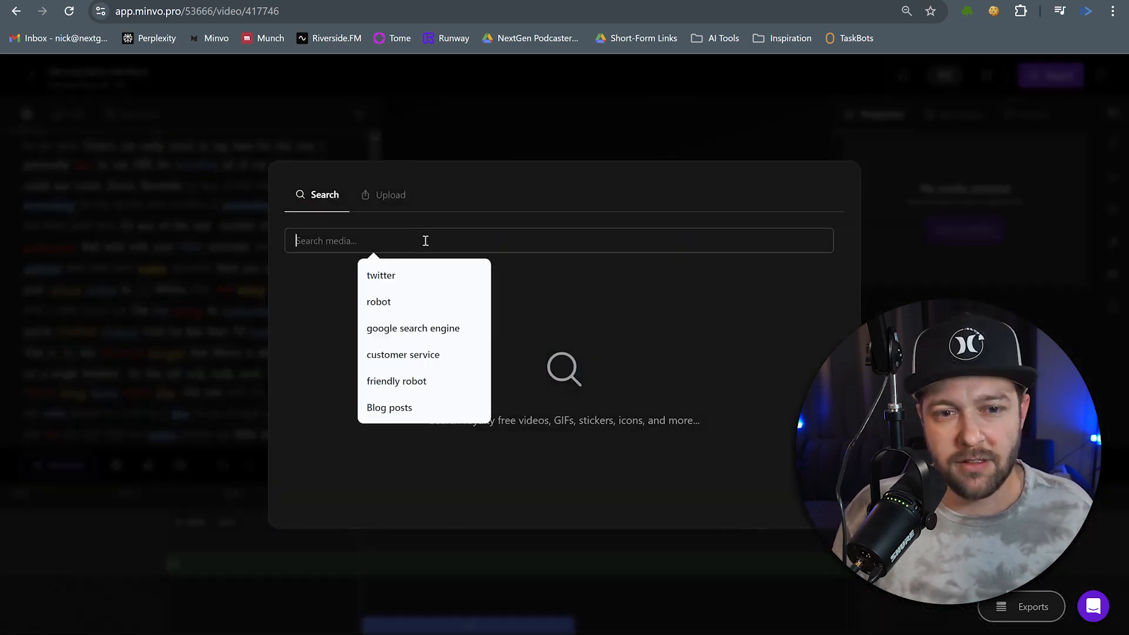
pyautogui.write('AI chat')
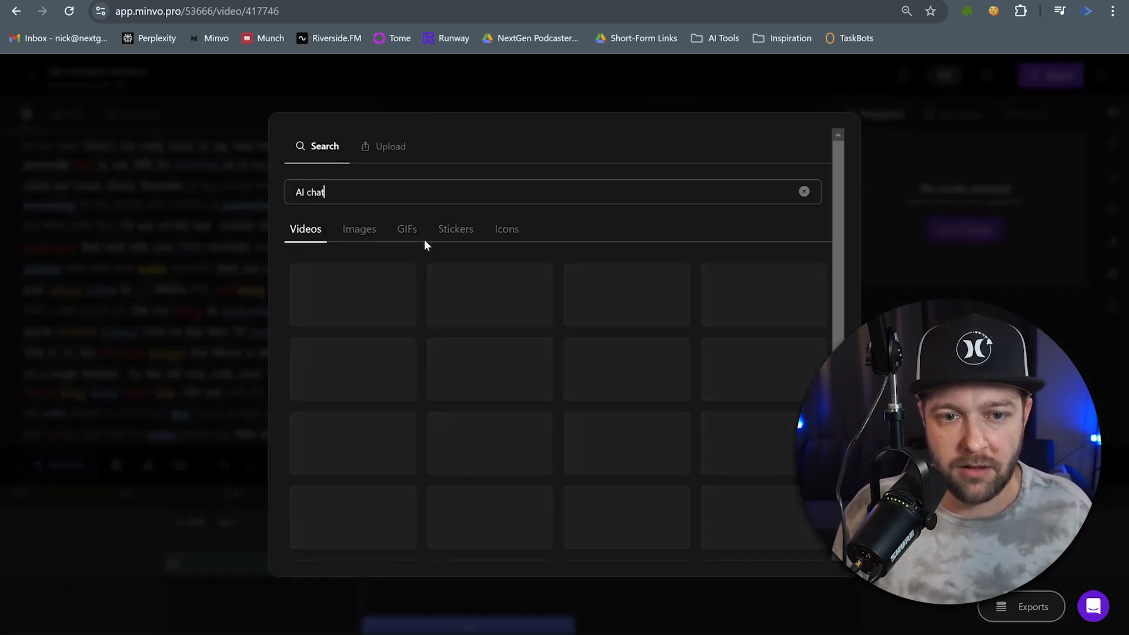
pyautogui.write('bot')
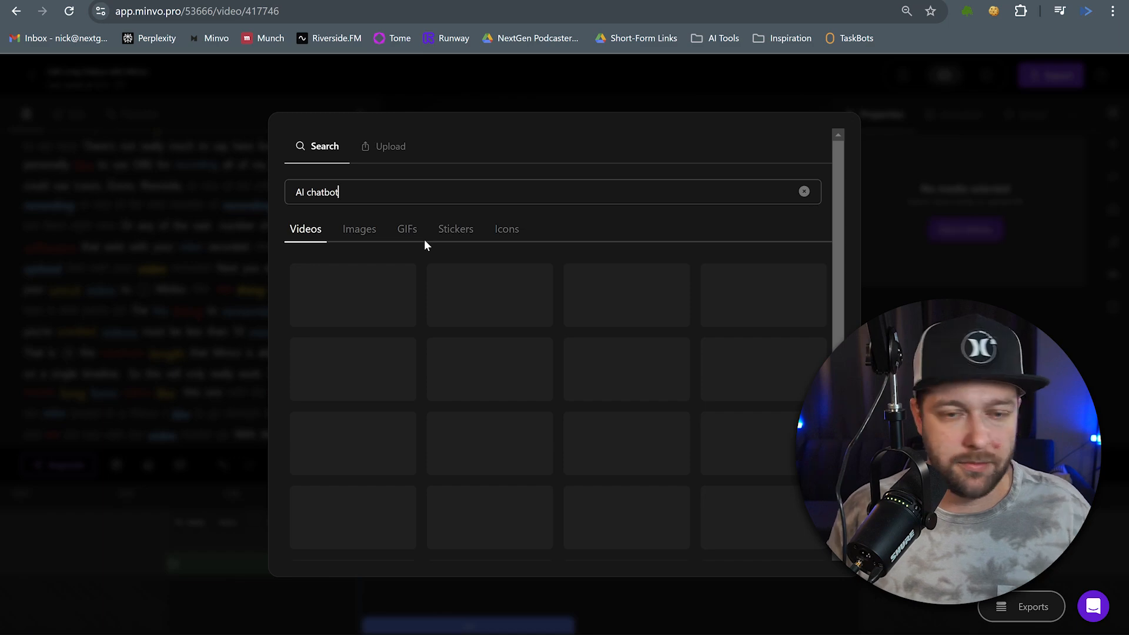
pyautogui.click(653, 387)
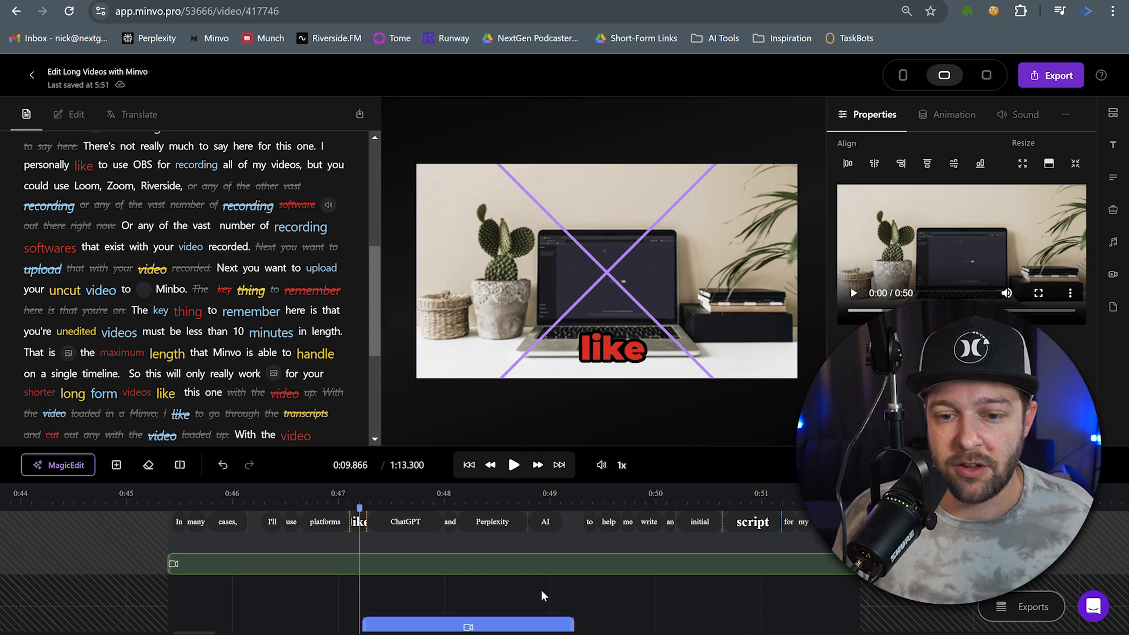
# Close the media dialog and preview the edited video playback.
pyautogui.click(541, 590)
pyautogui.click(554, 578)
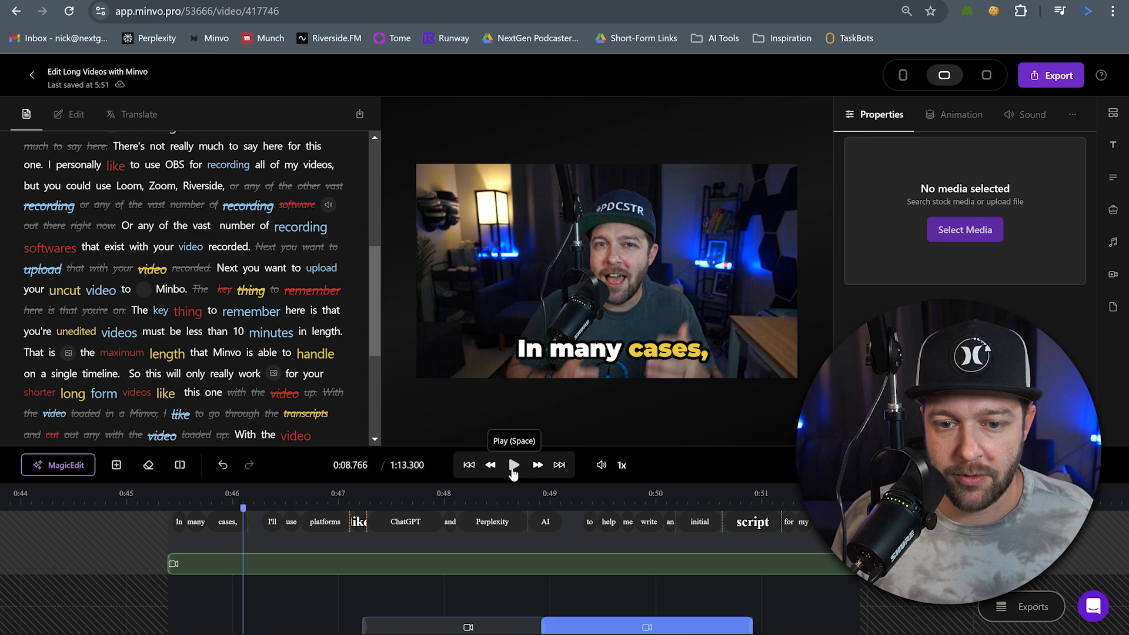
pyautogui.click(513, 466)
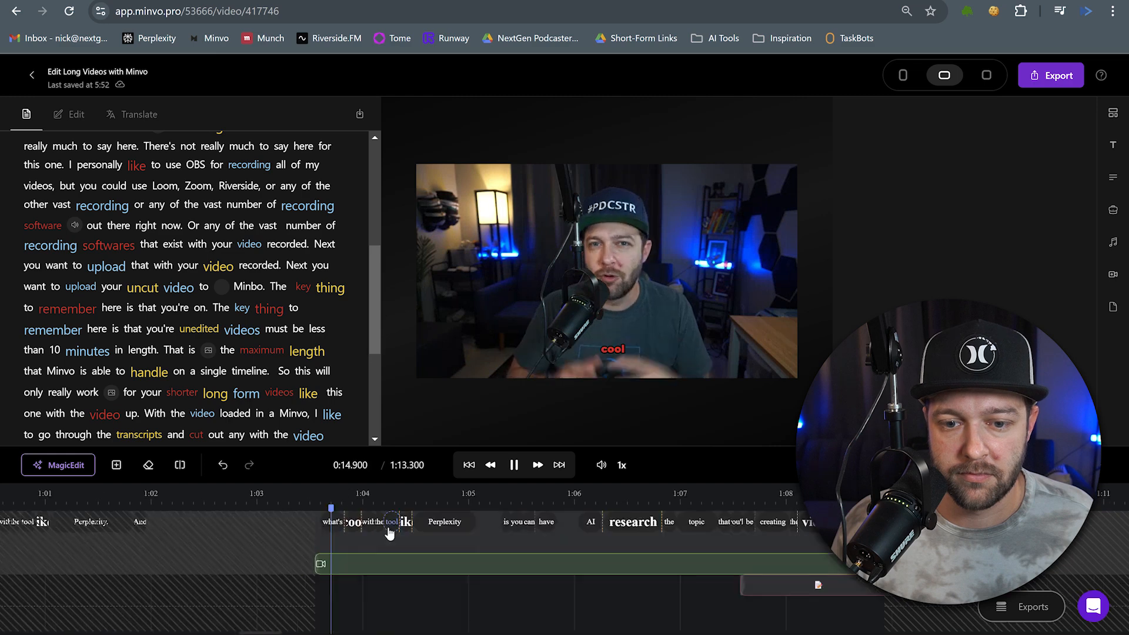
# Pause playback and apply the Pop In animation to the video clip at the 'Perplexity' point.
pyautogui.press('space')
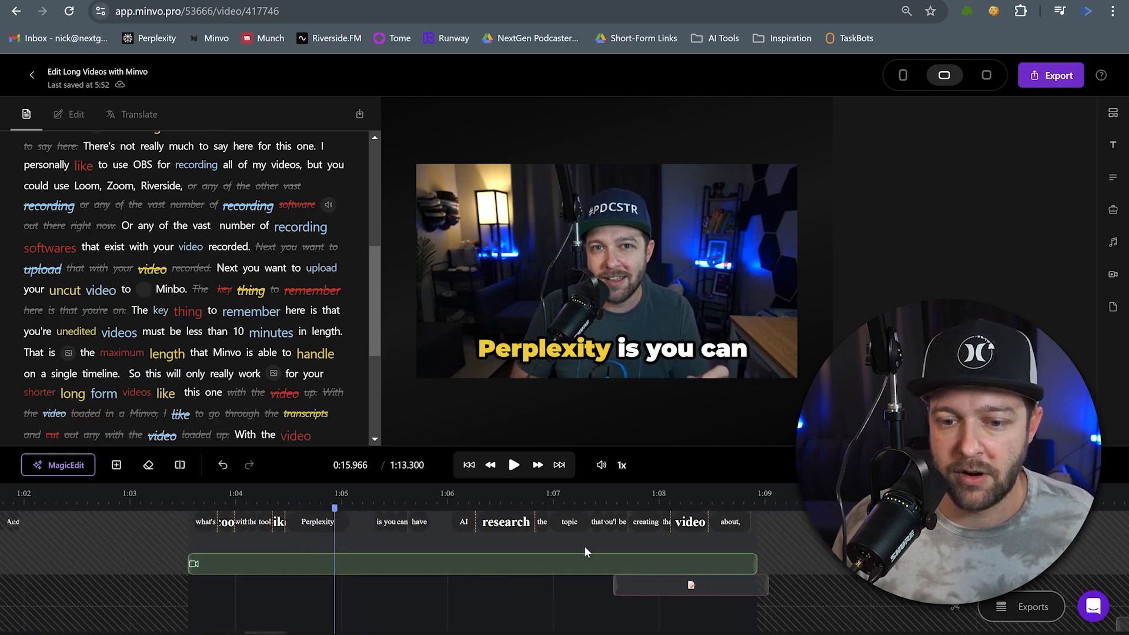
pyautogui.click(699, 251)
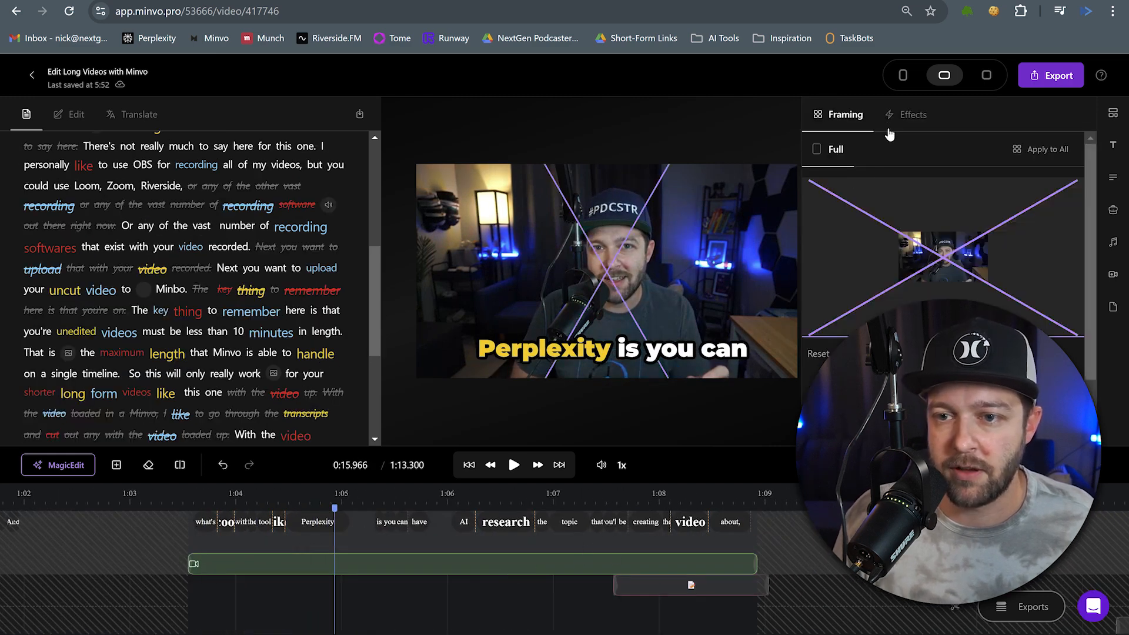
pyautogui.click(908, 115)
pyautogui.click(972, 195)
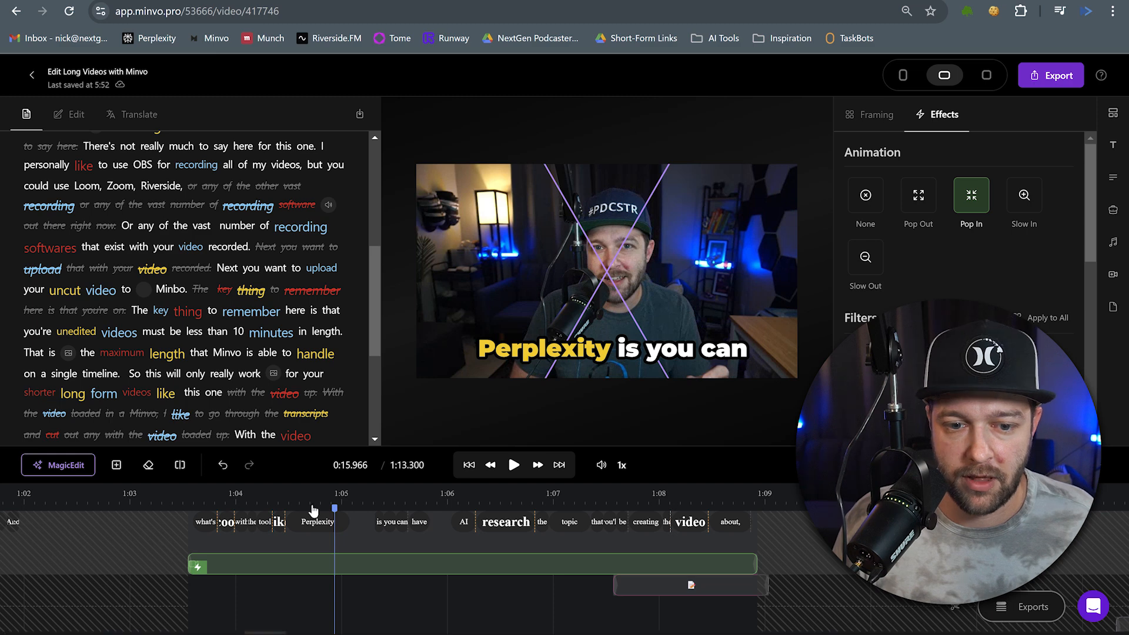
# Move the pencil-and-paper emoji sticker at 'creating the' up to the centre of the frame, over the speaker's face.
pyautogui.click(640, 569)
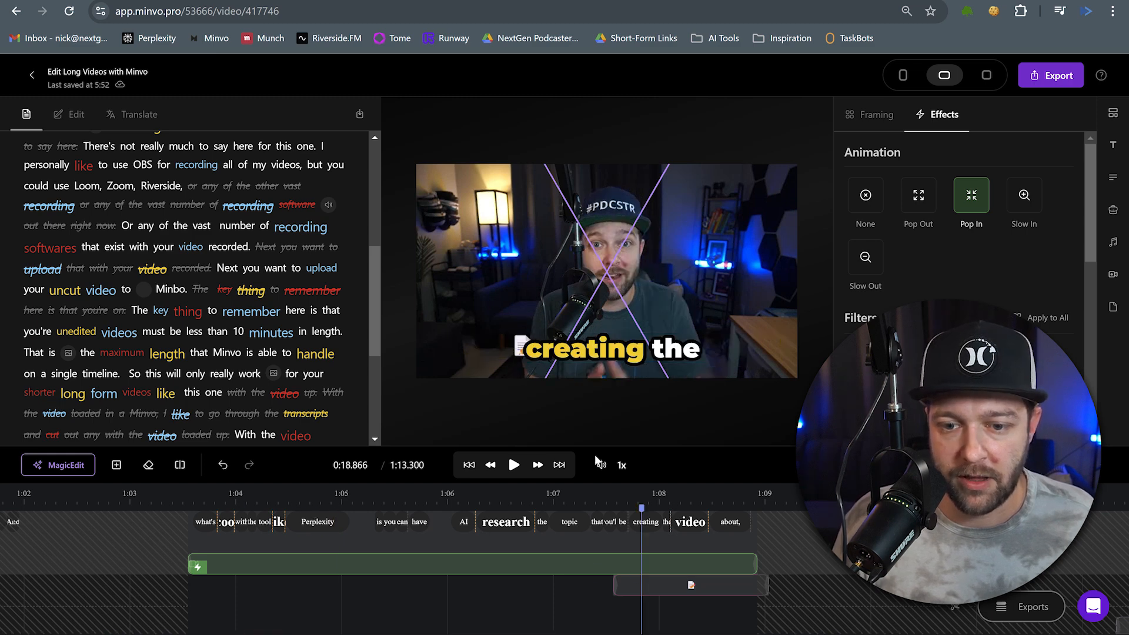
pyautogui.click(659, 585)
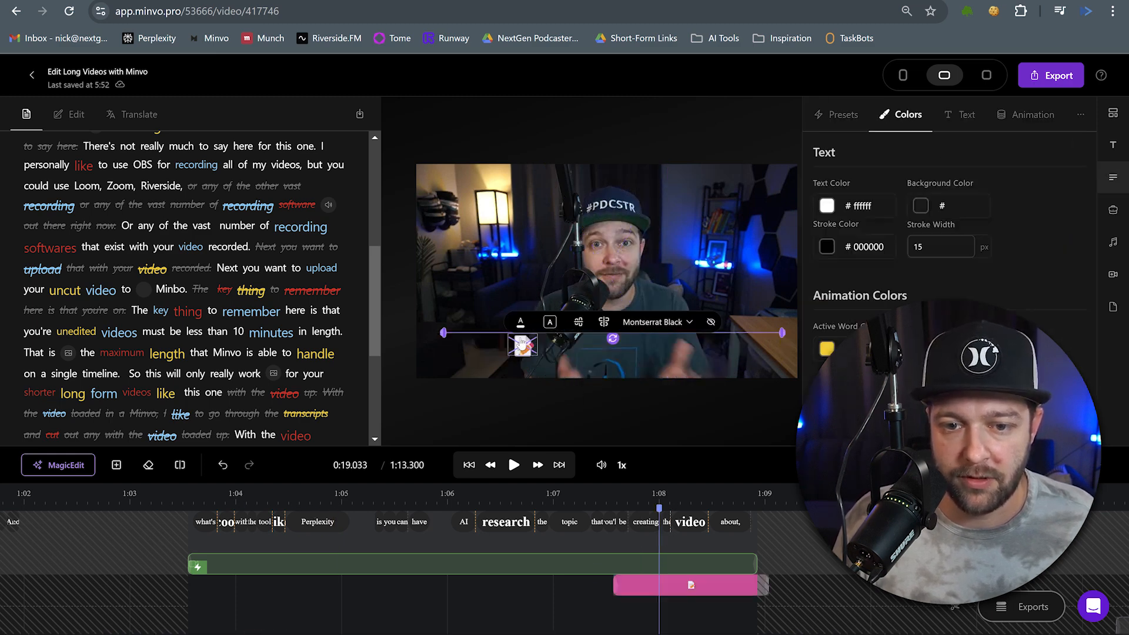
pyautogui.moveTo(522, 344); pyautogui.dragTo(584, 299)
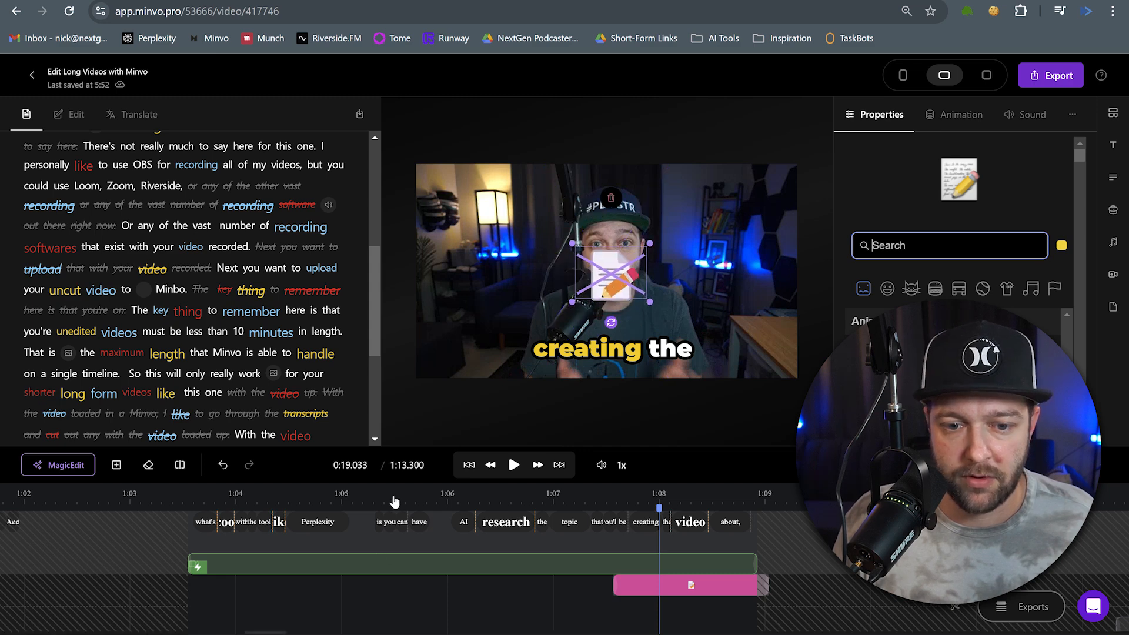
# Apply the Pop In animation to the short video clip at the 'so cool.' point.
pyautogui.click(395, 502)
pyautogui.press('space')
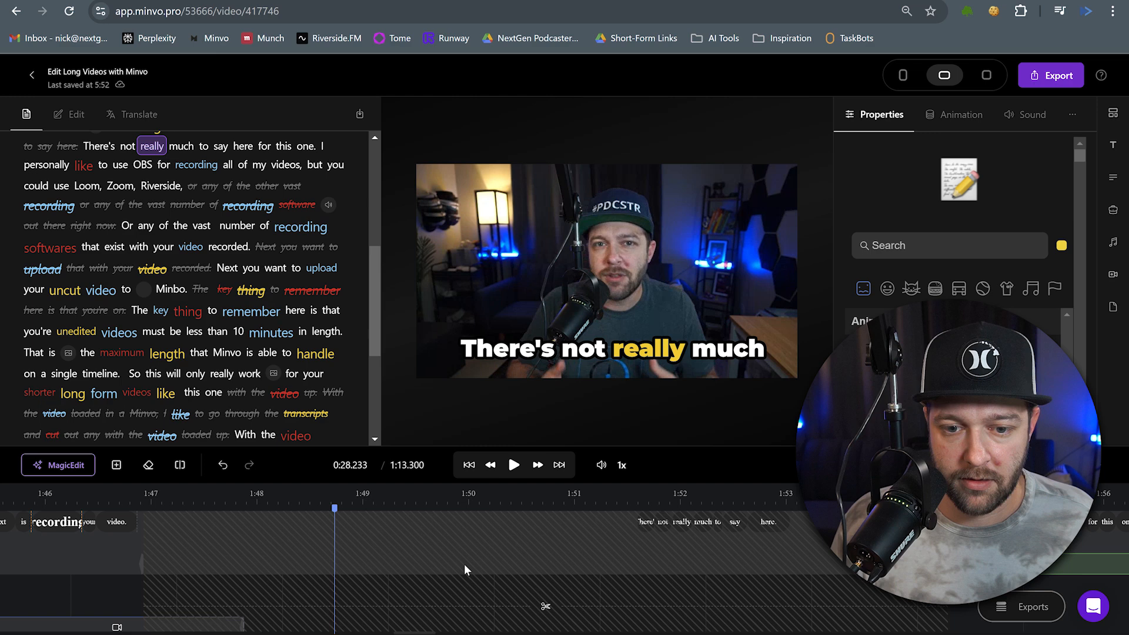
pyautogui.hscroll(-3, 464, 565)
pyautogui.hscroll(3, 463, 564)
pyautogui.hscroll(-5, 461, 564)
pyautogui.click(331, 564)
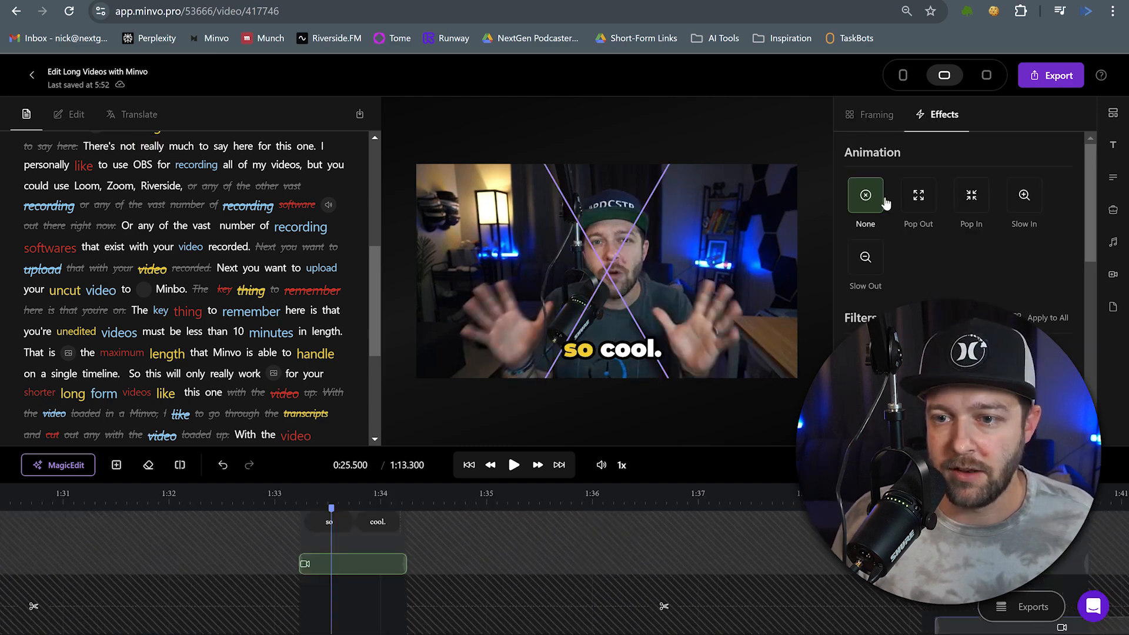
pyautogui.click(970, 200)
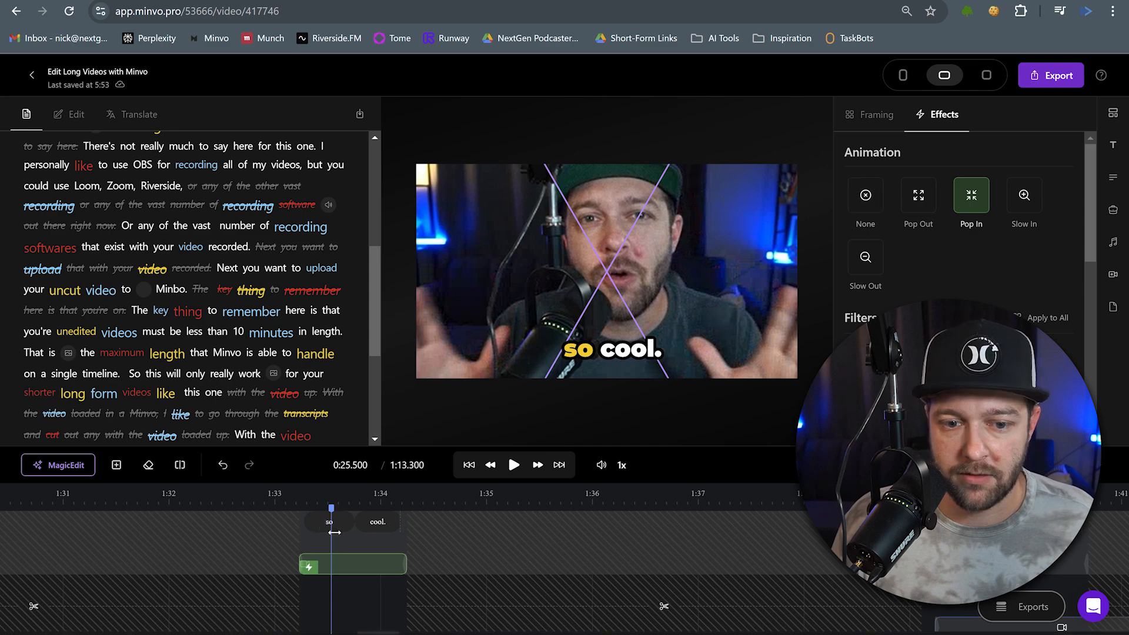
# Insert a stock video clip found by searching 'recording a video' at the 'I personally like to use OBS' point.
pyautogui.hscroll(-5, 331, 538)
pyautogui.click(390, 503)
pyautogui.click(514, 464)
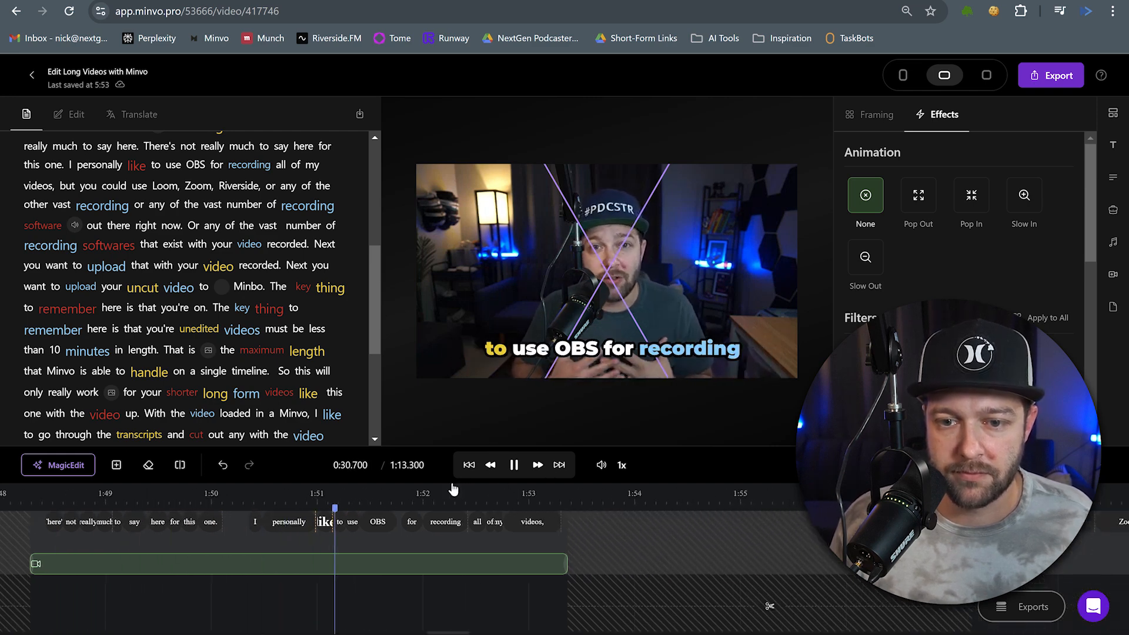
pyautogui.click(514, 465)
pyautogui.rightClick(411, 583)
pyautogui.click(455, 574)
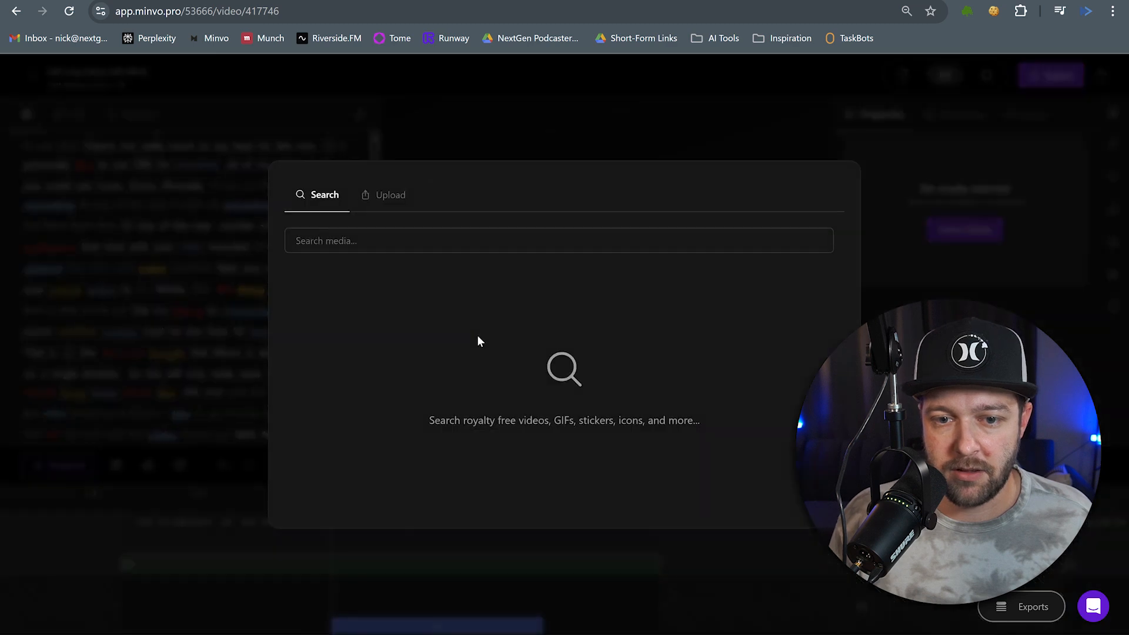
pyautogui.write('recording a video')
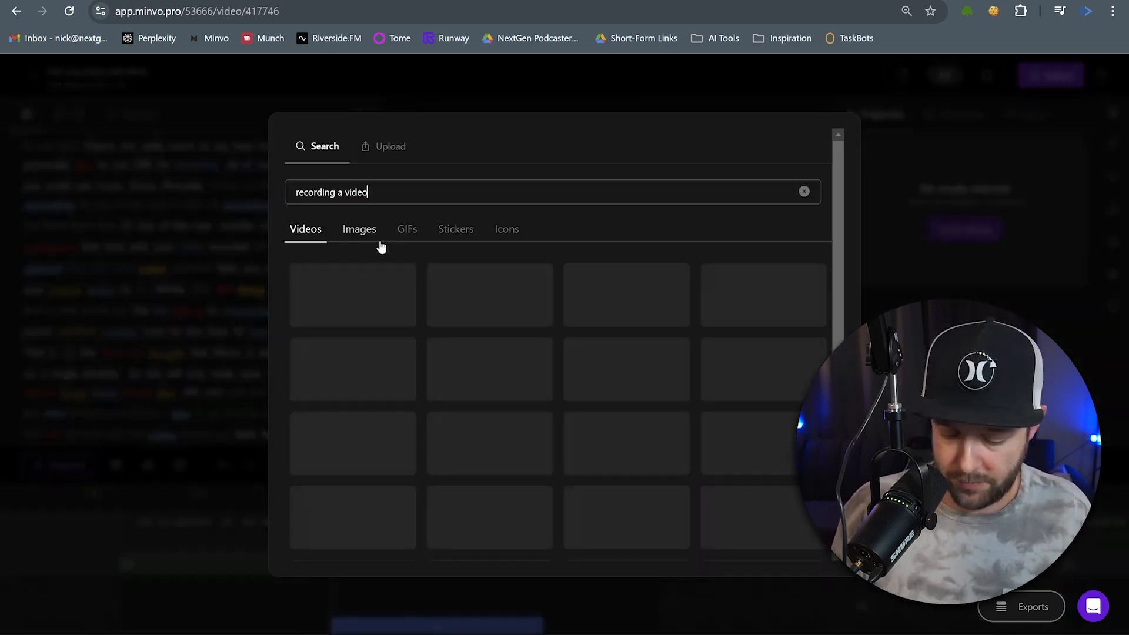
pyautogui.click(785, 497)
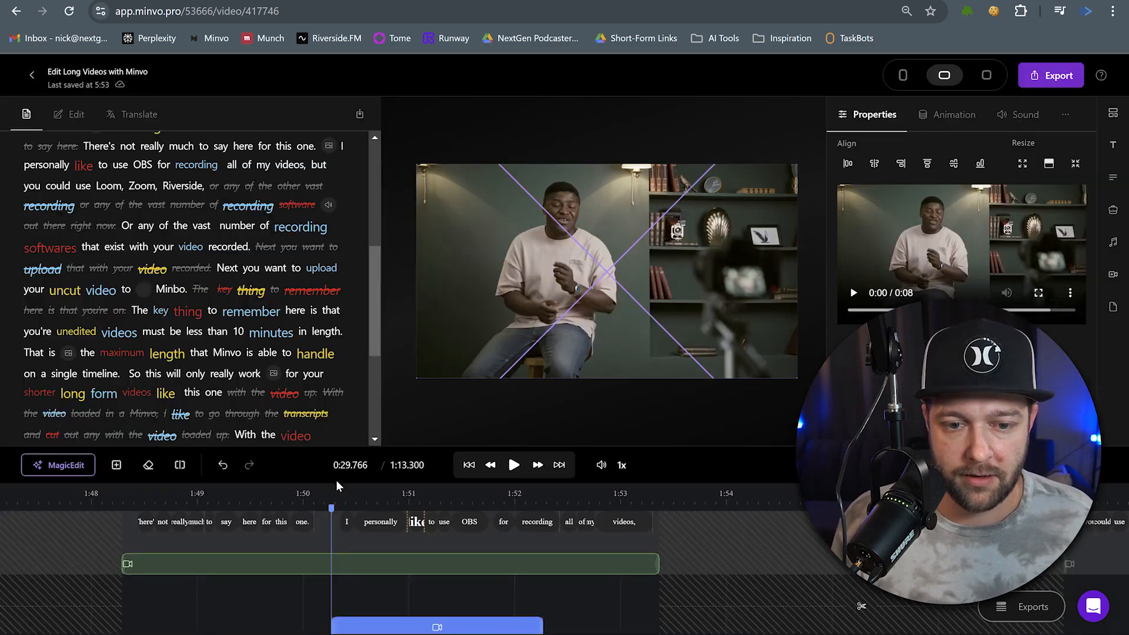
# Preview playback of the edited section around 'must be less than 10 minutes'.
pyautogui.click(513, 464)
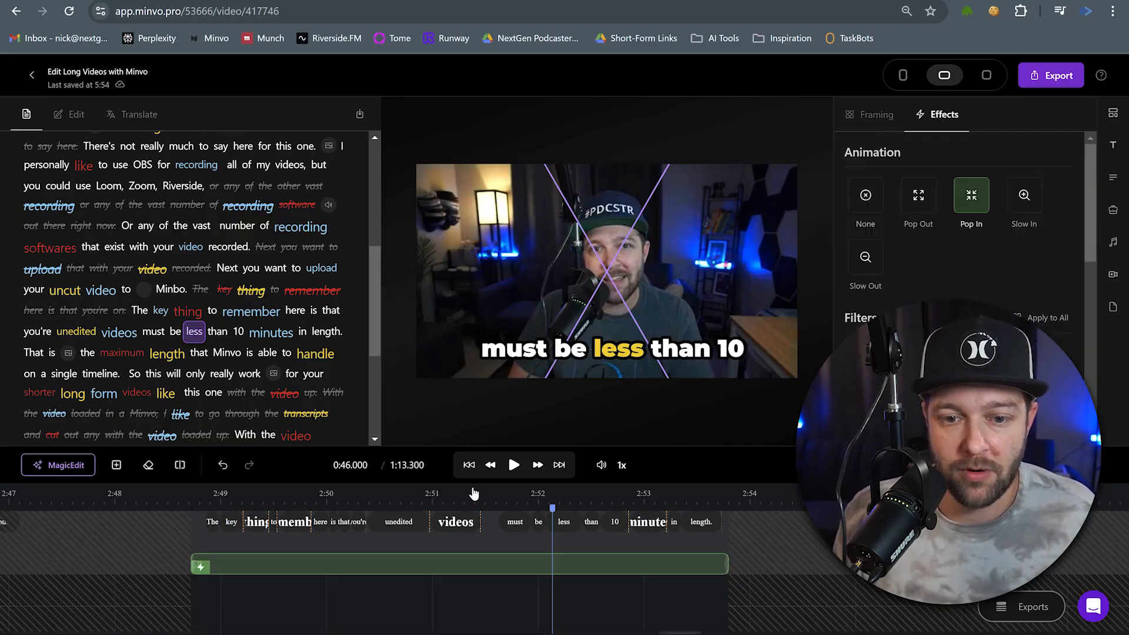
pyautogui.click(514, 465)
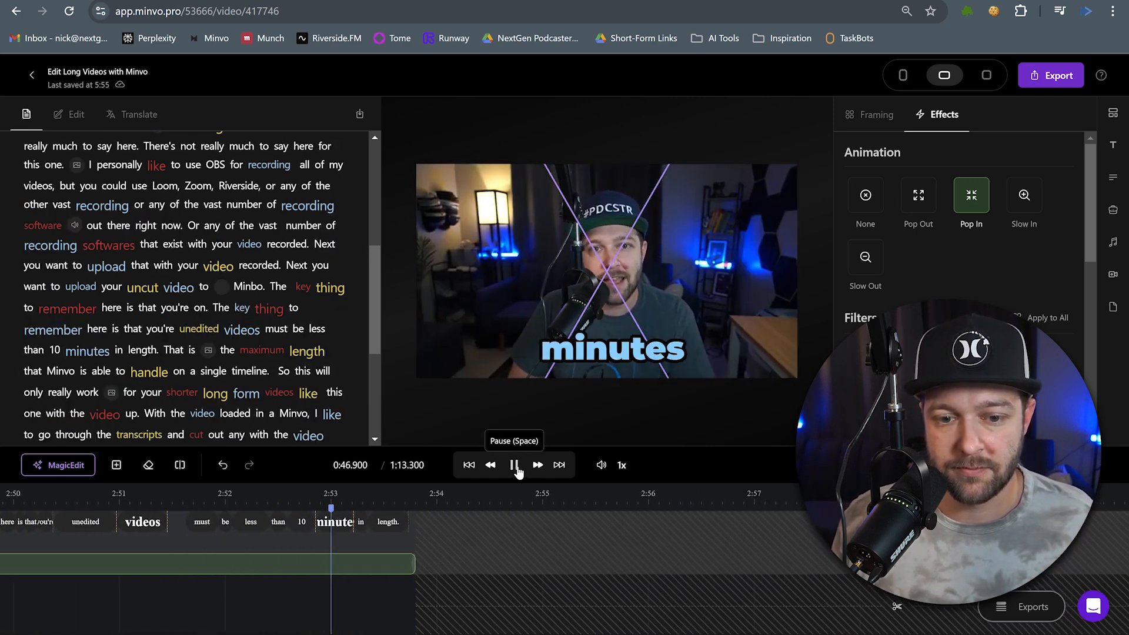
pyautogui.click(515, 466)
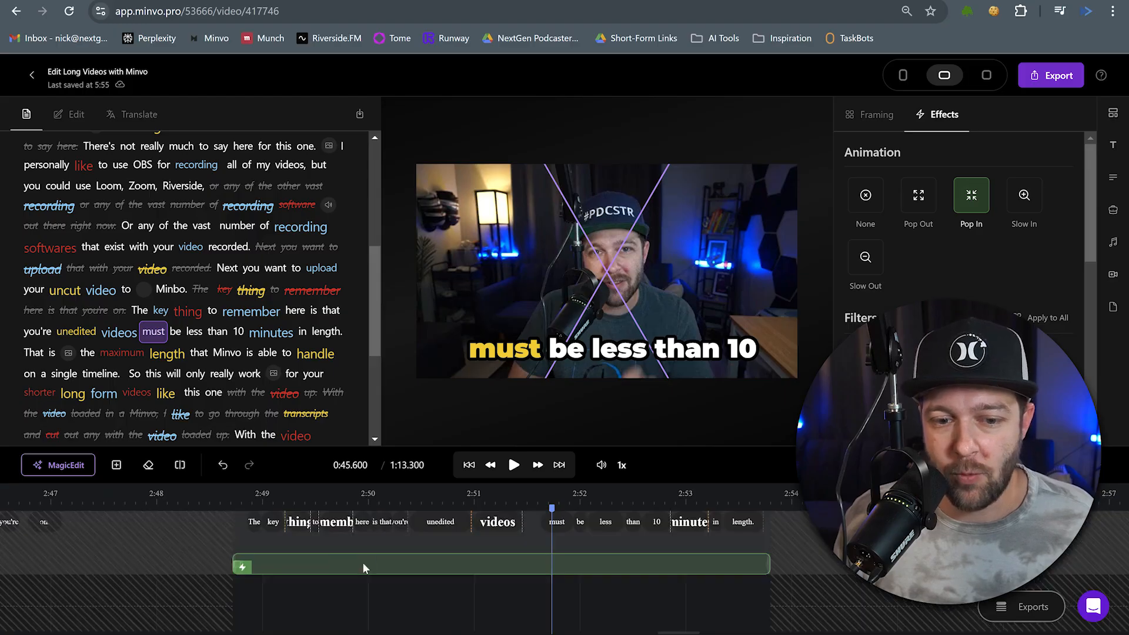
# Insert a sound effect found by searching 'key jangling' at the 'The key thing' point of the timeline.
pyautogui.rightClick(253, 600)
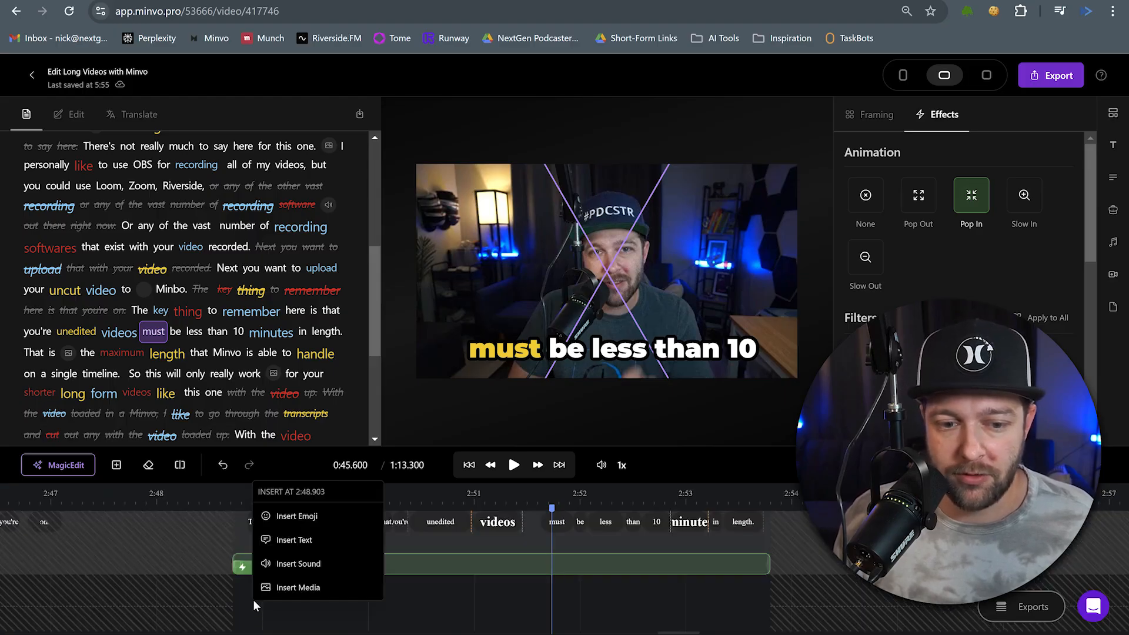
pyautogui.click(277, 568)
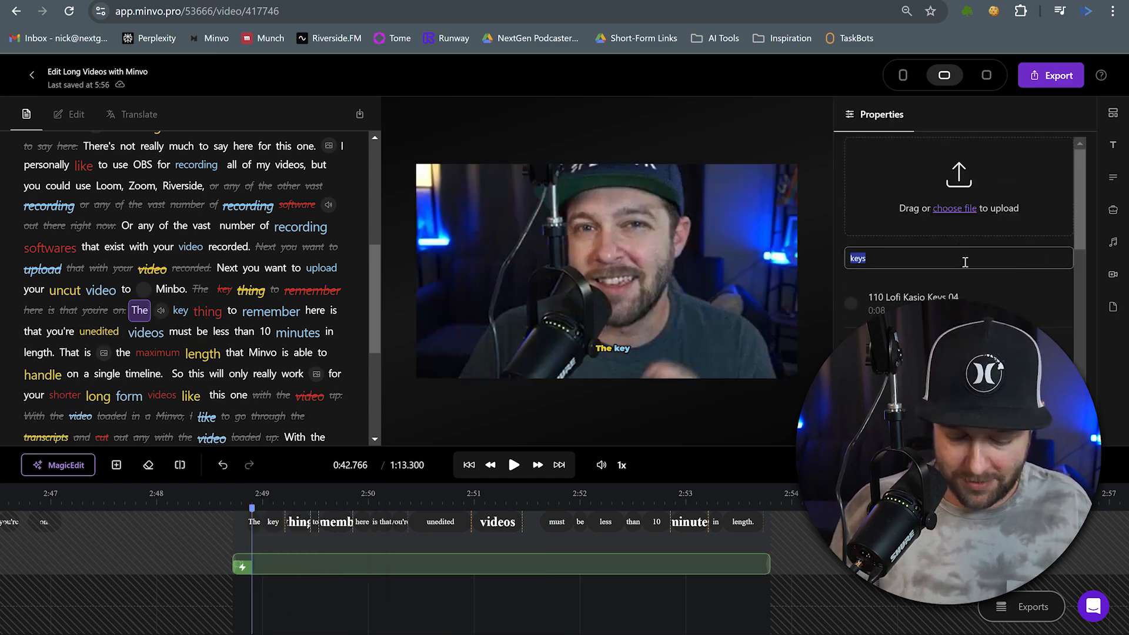
pyautogui.write('ke')
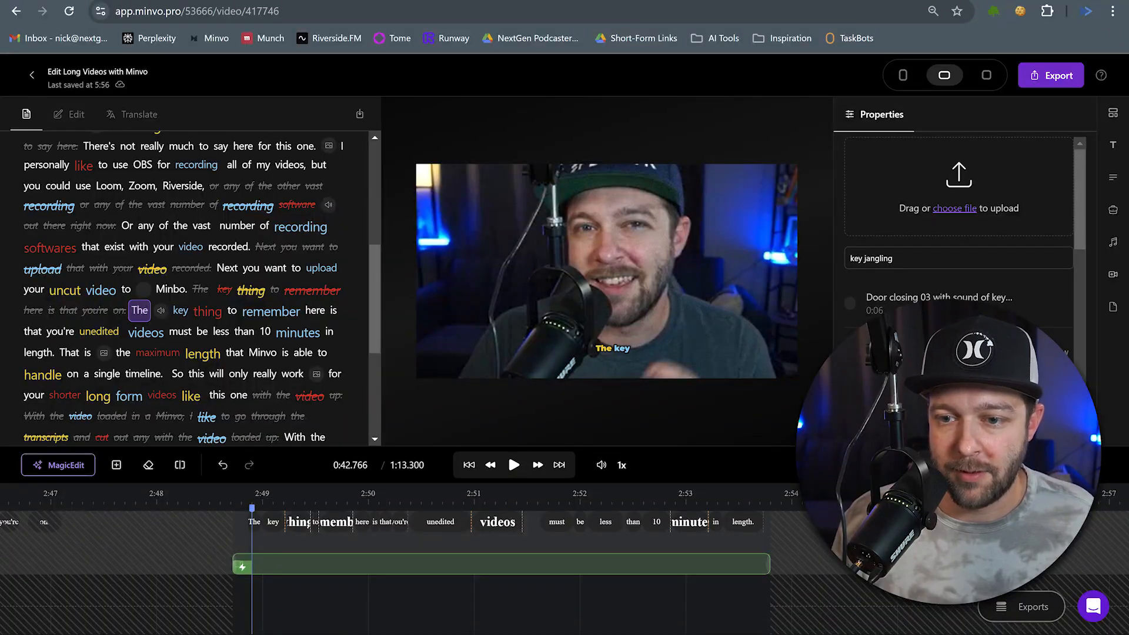
pyautogui.click(952, 352)
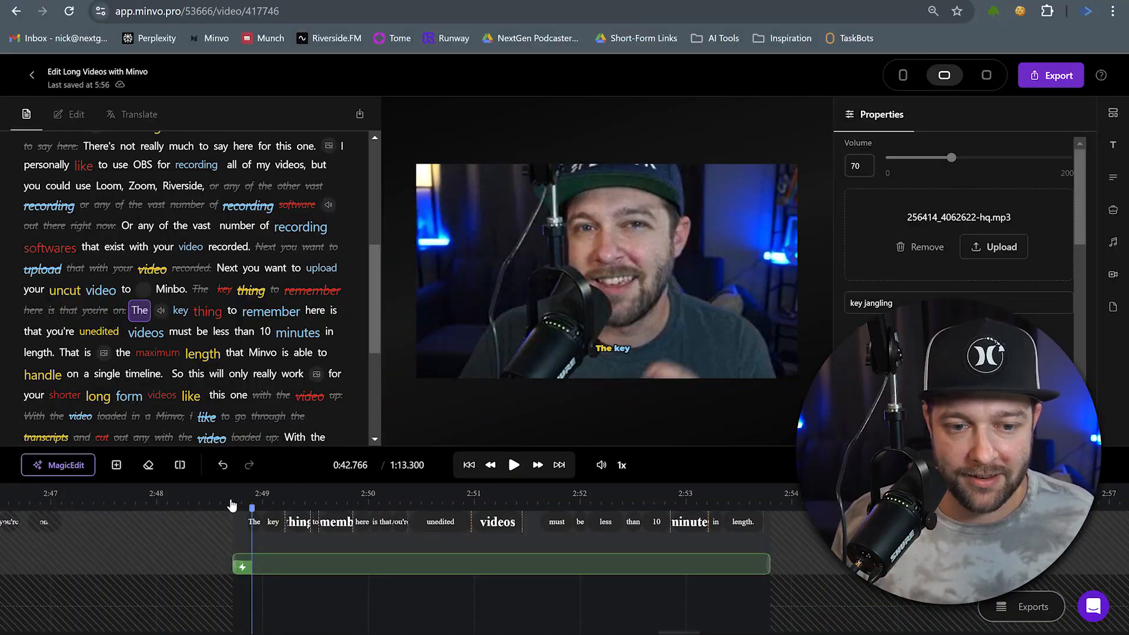
# Preview playback from just before the inserted key jangling sound effect.
pyautogui.click(235, 504)
pyautogui.click(513, 465)
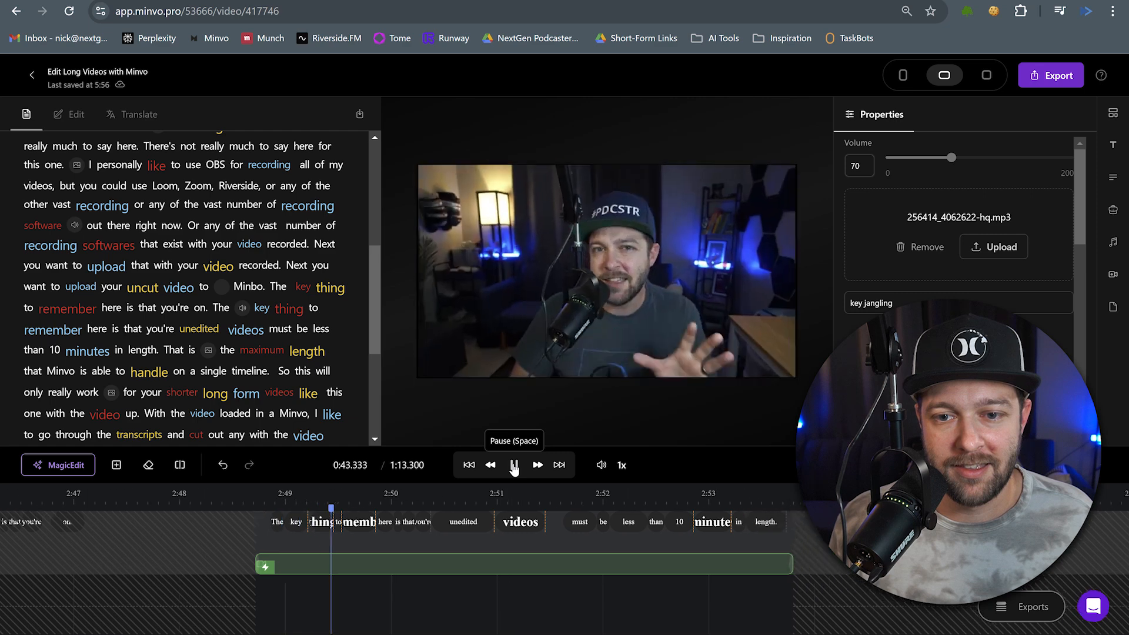
pyautogui.click(521, 469)
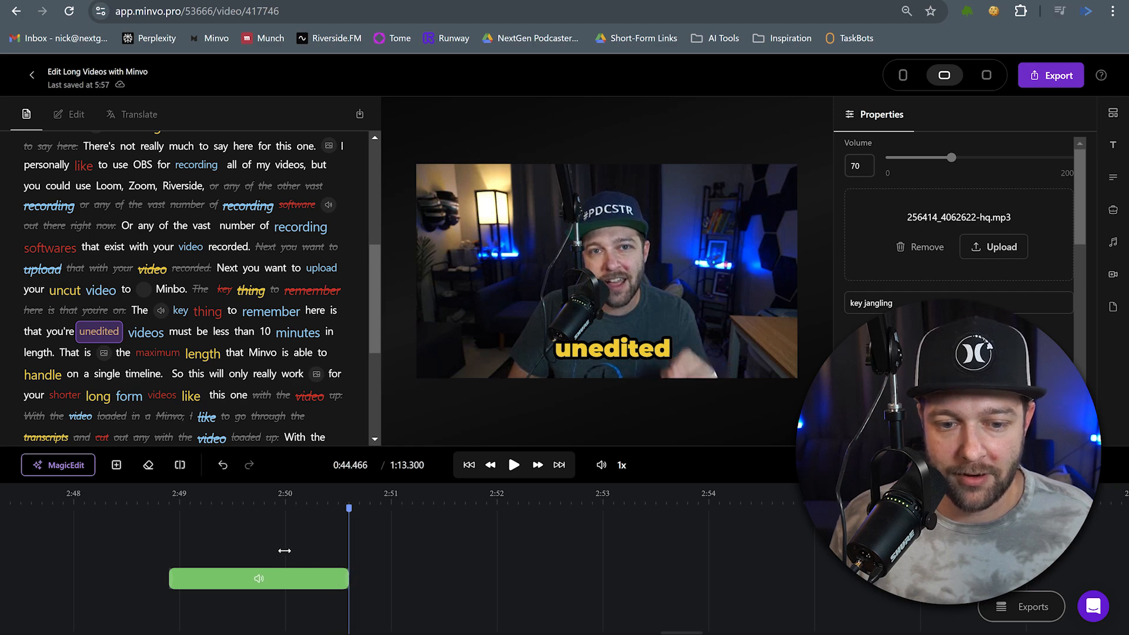
pyautogui.click(514, 469)
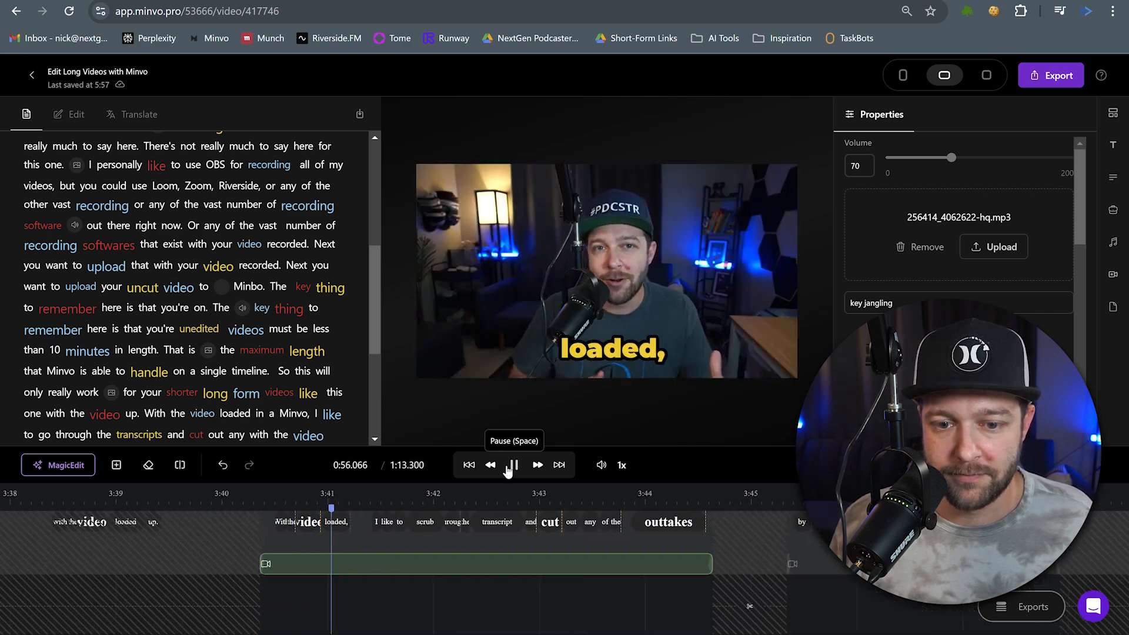
pyautogui.click(511, 466)
# Delete the aerial dock stock clip placed at the 'long form' point of the timeline.
pyautogui.hscroll(-10, 507, 562)
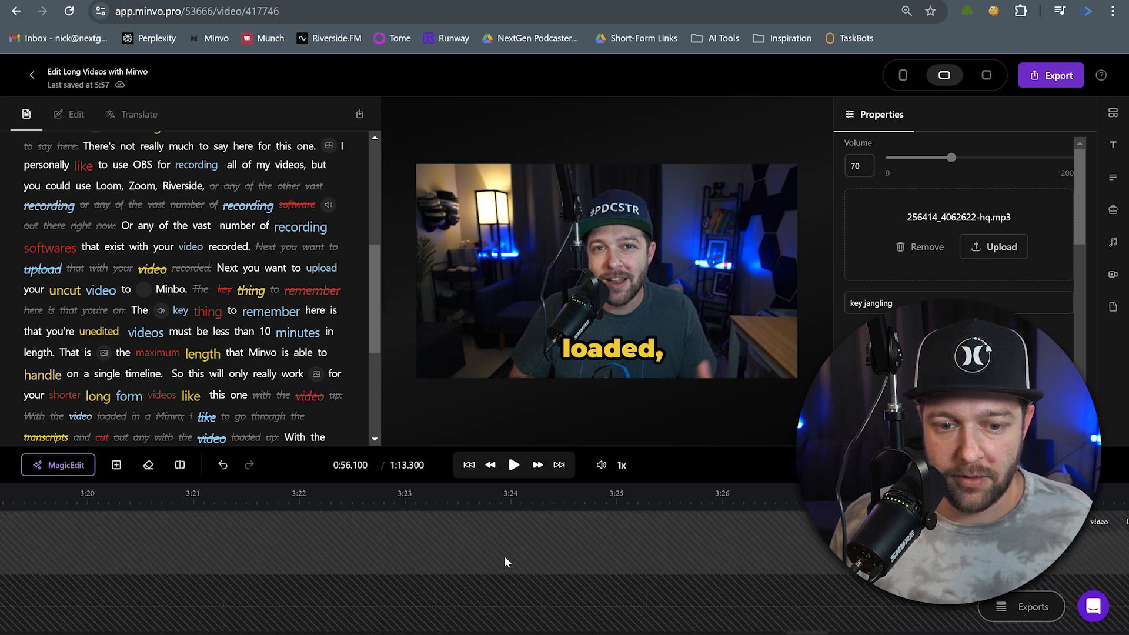
pyautogui.hscroll(-5, 501, 556)
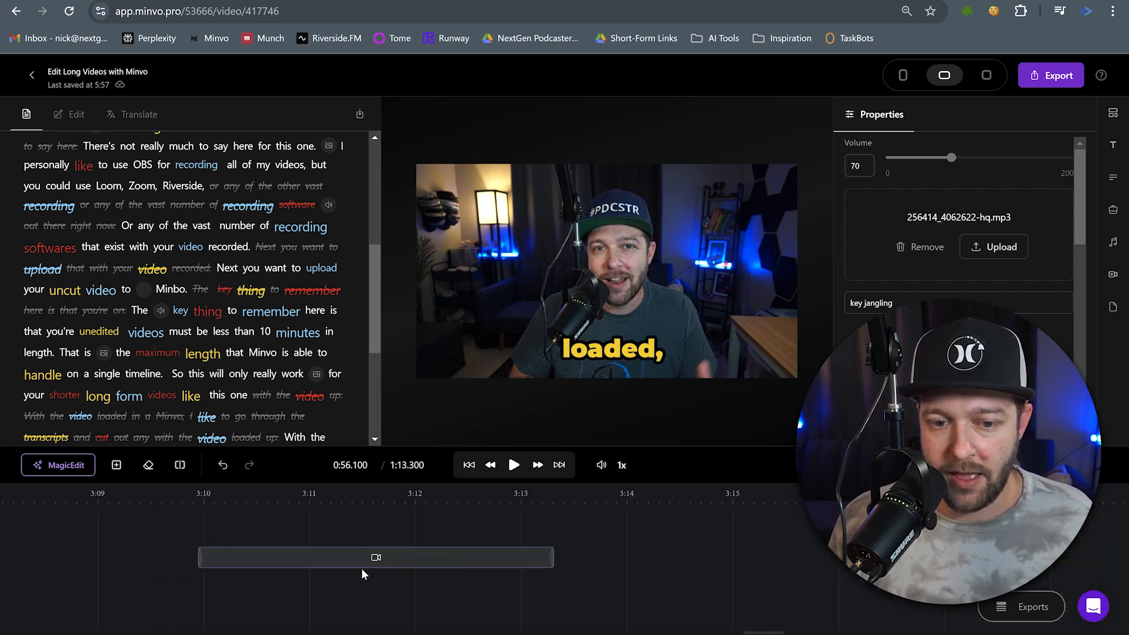
pyautogui.click(347, 624)
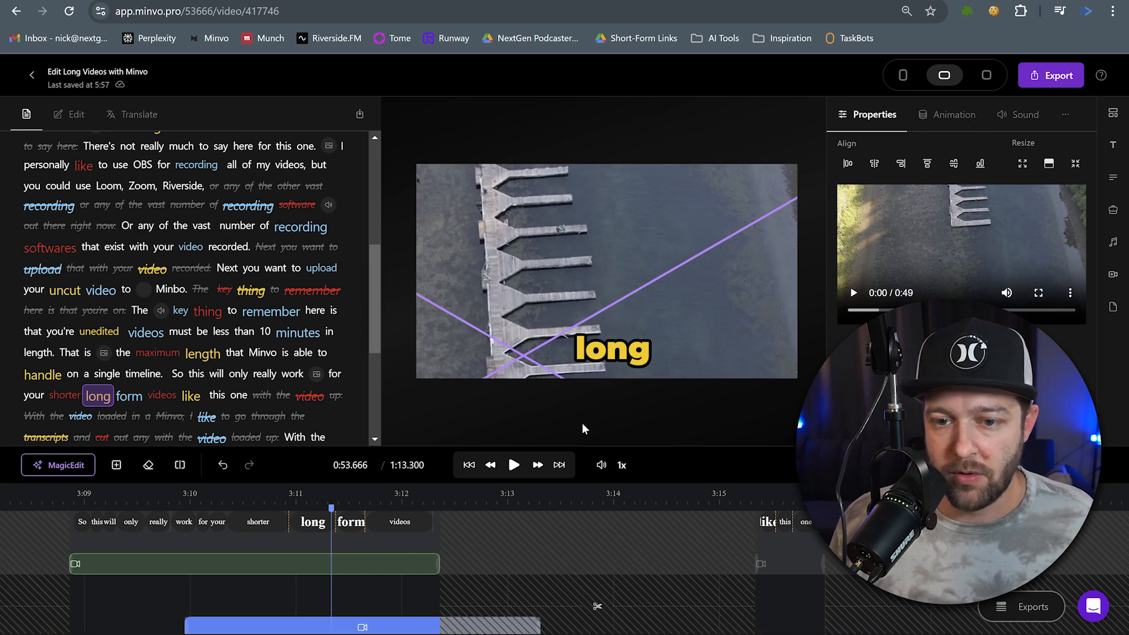
pyautogui.rightClick(362, 626)
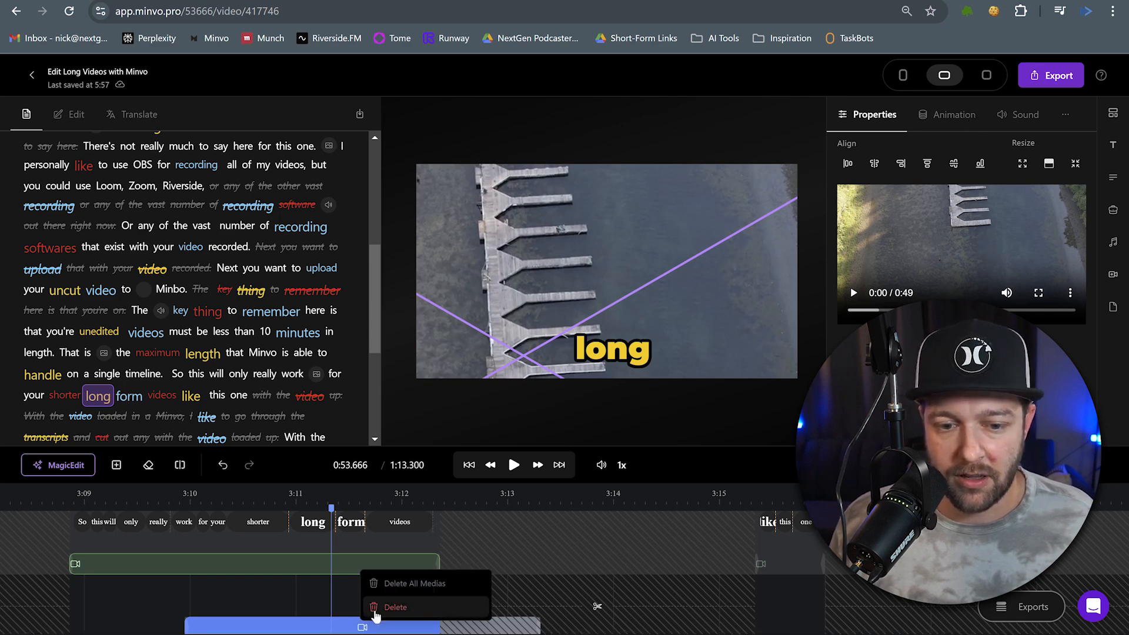
pyautogui.click(391, 607)
# Preview the edited video playback from the 'shorter' point through to the end.
pyautogui.click(244, 504)
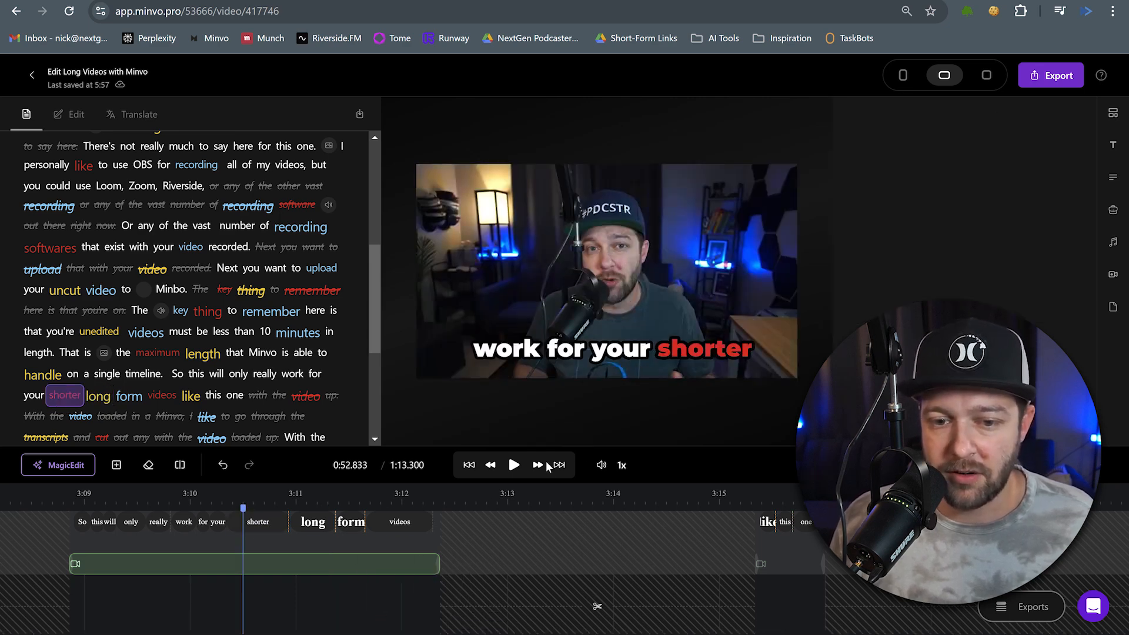
pyautogui.click(513, 465)
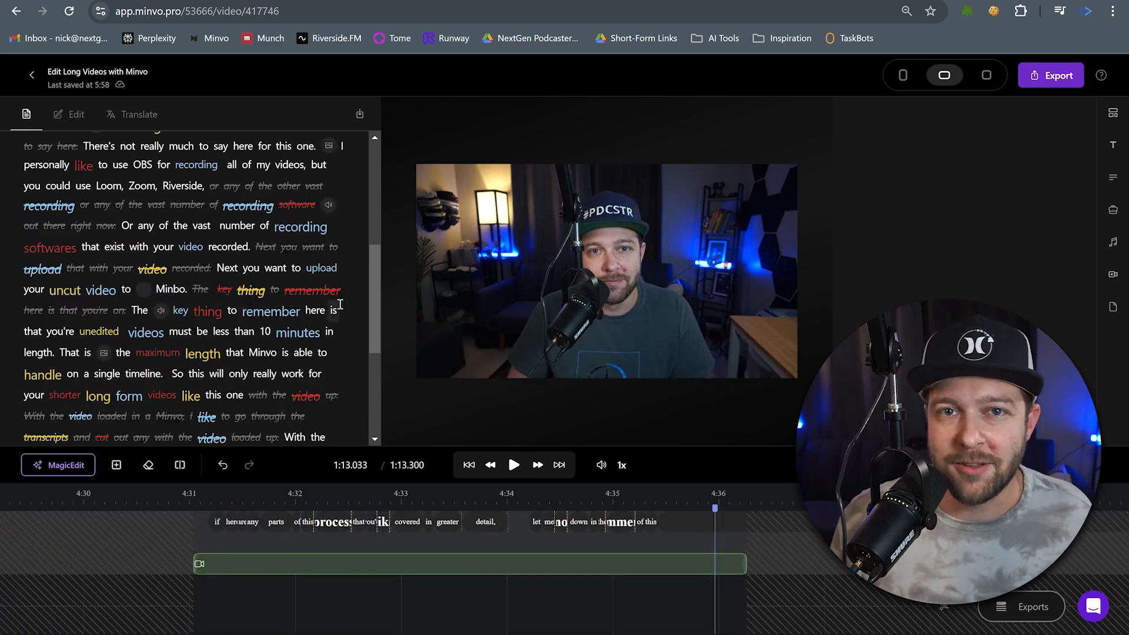
pyautogui.click(1065, 85)
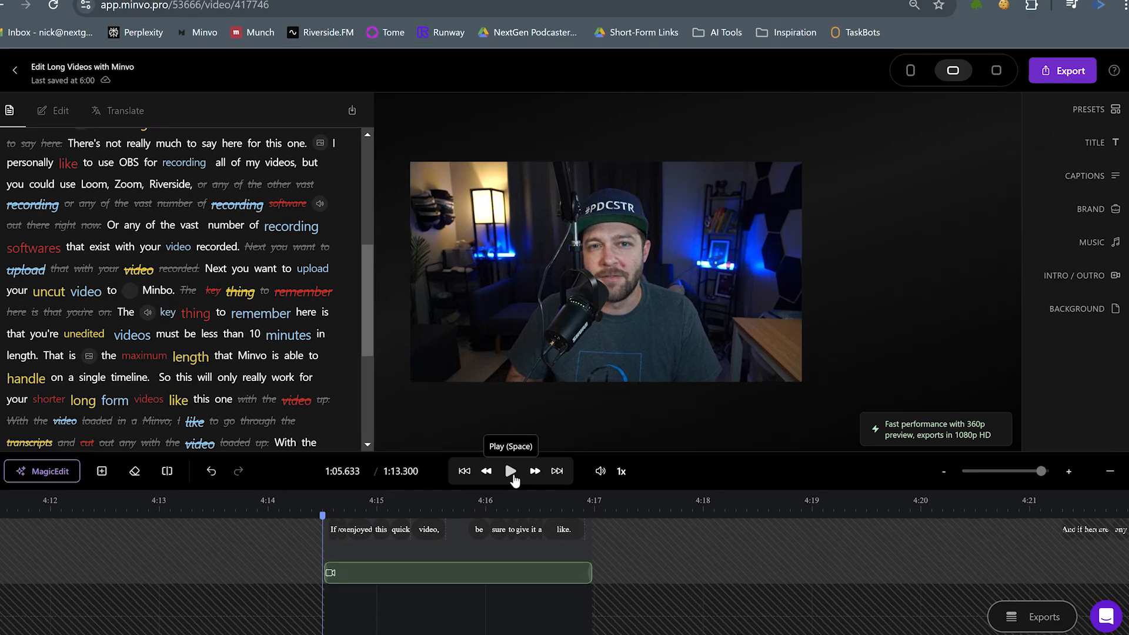
pyautogui.click(512, 471)
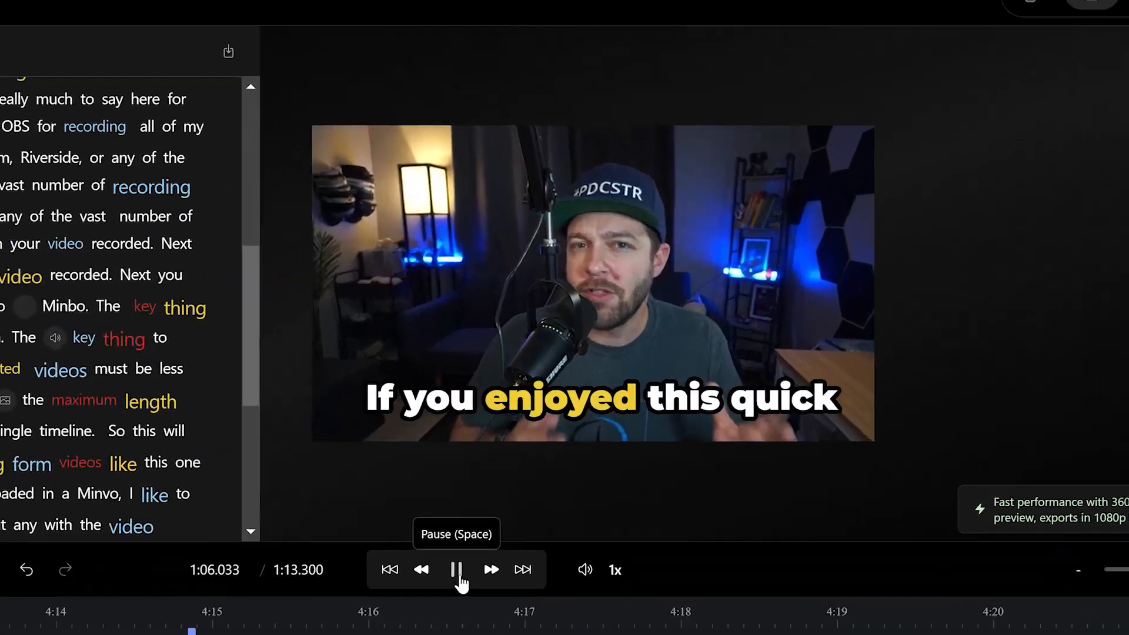